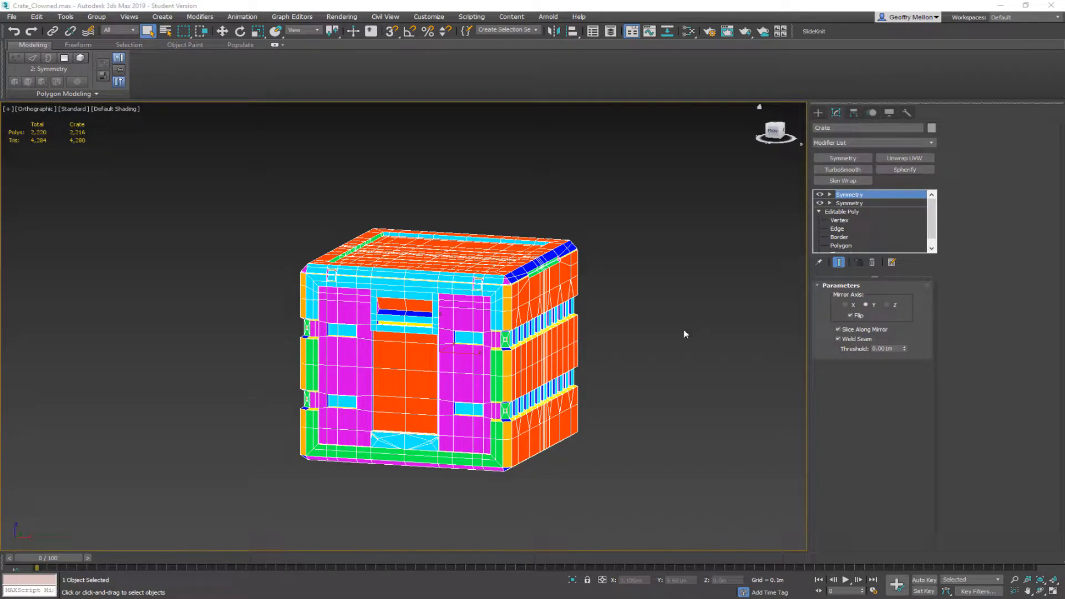
pyautogui.click(675, 294)
pyautogui.keyDown('alt'); pyautogui.moveTo(674, 238); pyautogui.dragTo(648, 294, button='middle'); pyautogui.keyUp('alt')
pyautogui.moveTo(648, 293); pyautogui.dragTo(614, 219, button='middle')
pyautogui.scroll(-5, 678, 245)
pyautogui.click(627, 260)
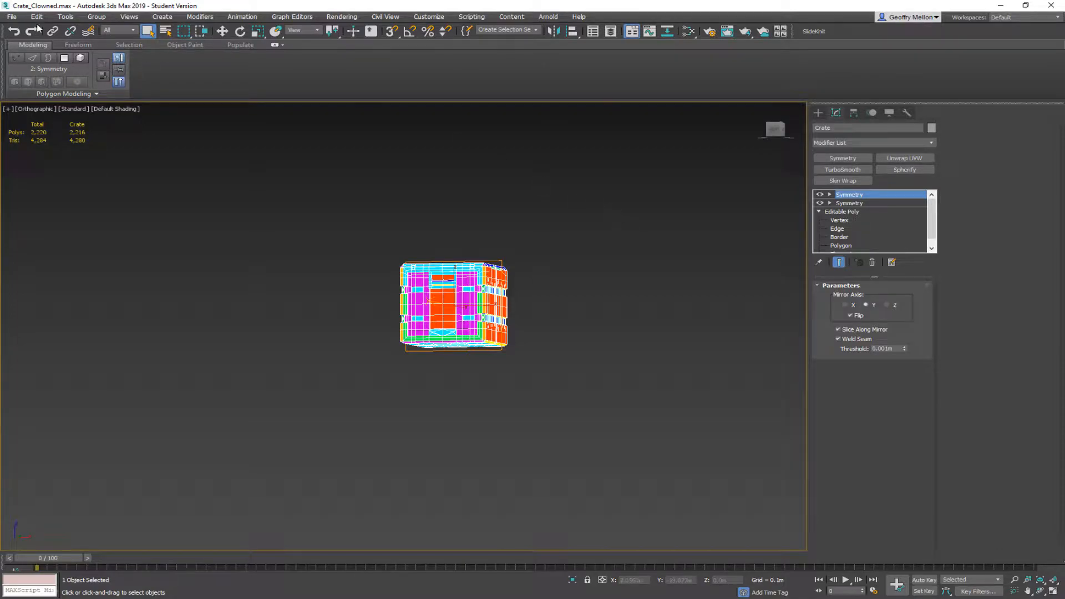
# Export only the selected crate as an FBX file named Clowncrate in the Week 03 folder
pyautogui.click(13, 16)
pyautogui.moveTo(67, 165)
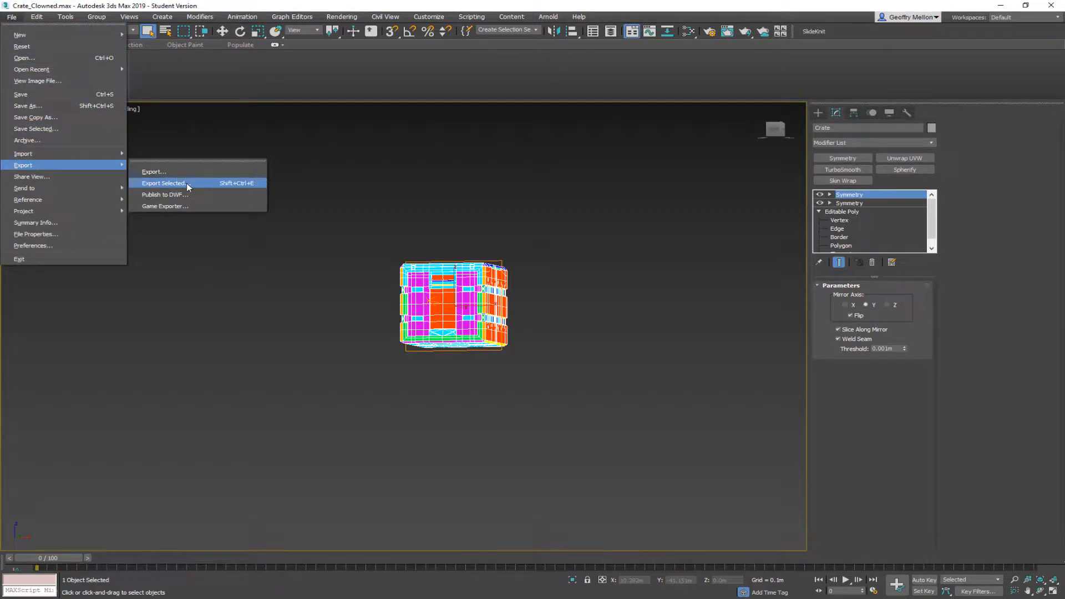
pyautogui.click(186, 183)
pyautogui.moveTo(507, 152); pyautogui.dragTo(435, 165)
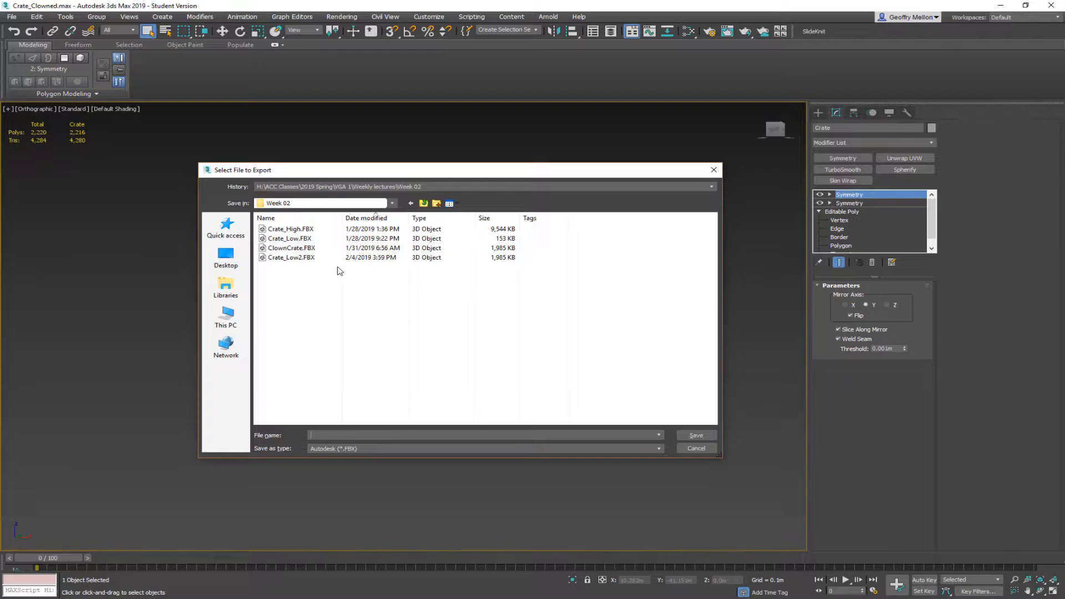
pyautogui.press('BackSpace')
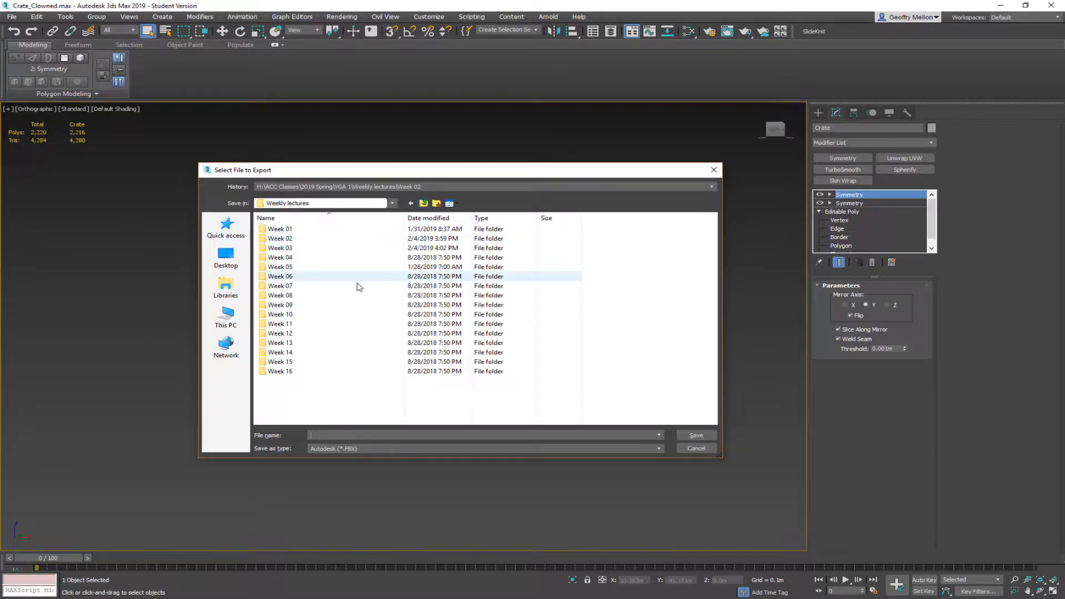
pyautogui.doubleClick(282, 249)
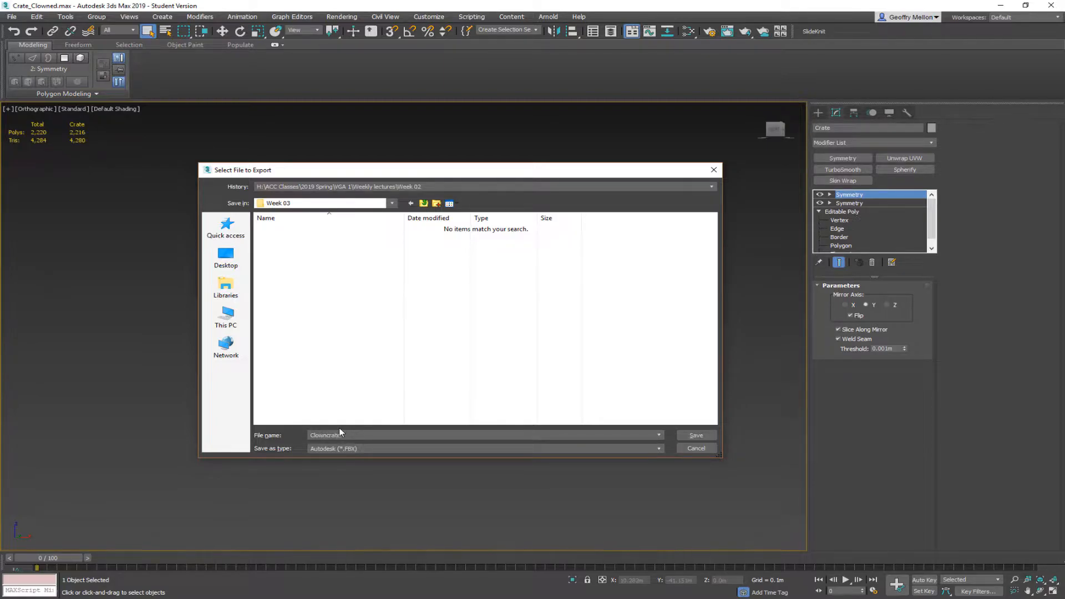
pyautogui.press('Return')
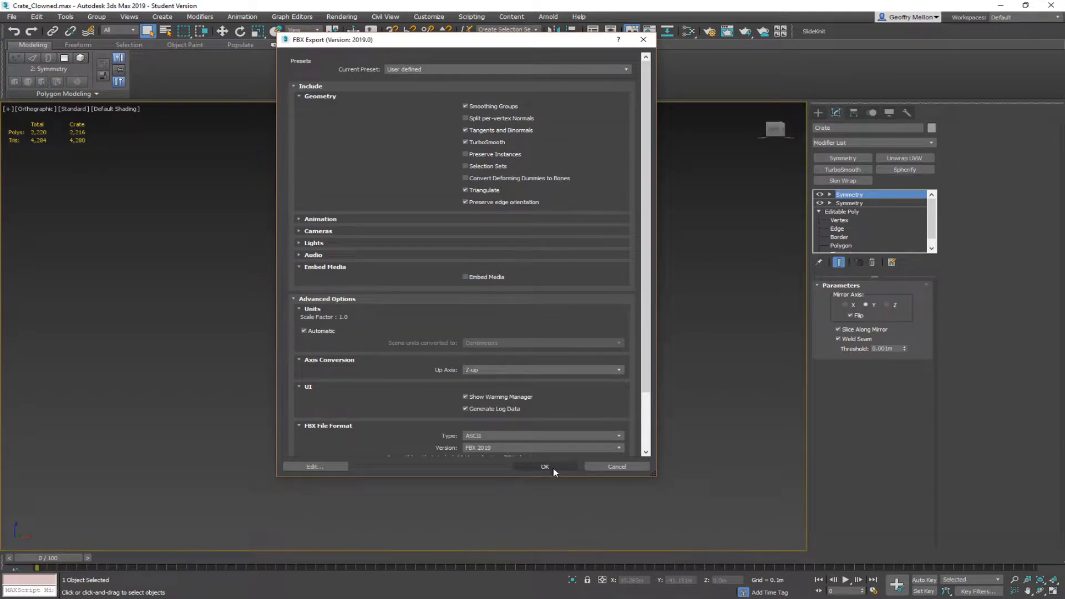
pyautogui.scroll(-2, 544, 394)
pyautogui.scroll(2, 544, 299)
pyautogui.click(469, 143)
pyautogui.click(548, 467)
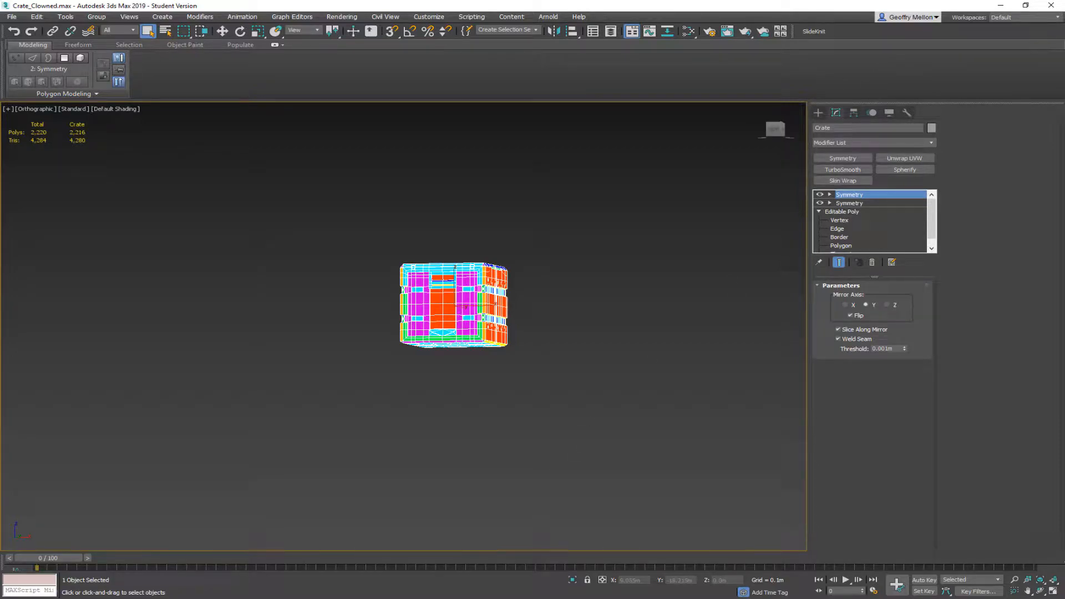
# Export the selected crate in OBJ format as ClownBoxLow in the Week 03 folder
pyautogui.click(11, 17)
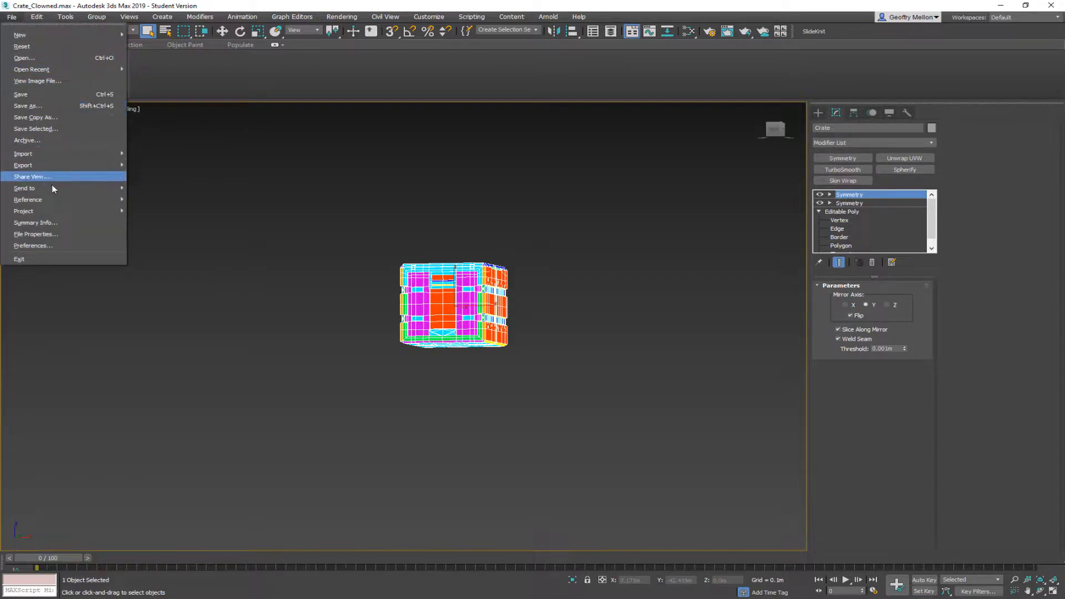
pyautogui.moveTo(53, 166)
pyautogui.click(178, 183)
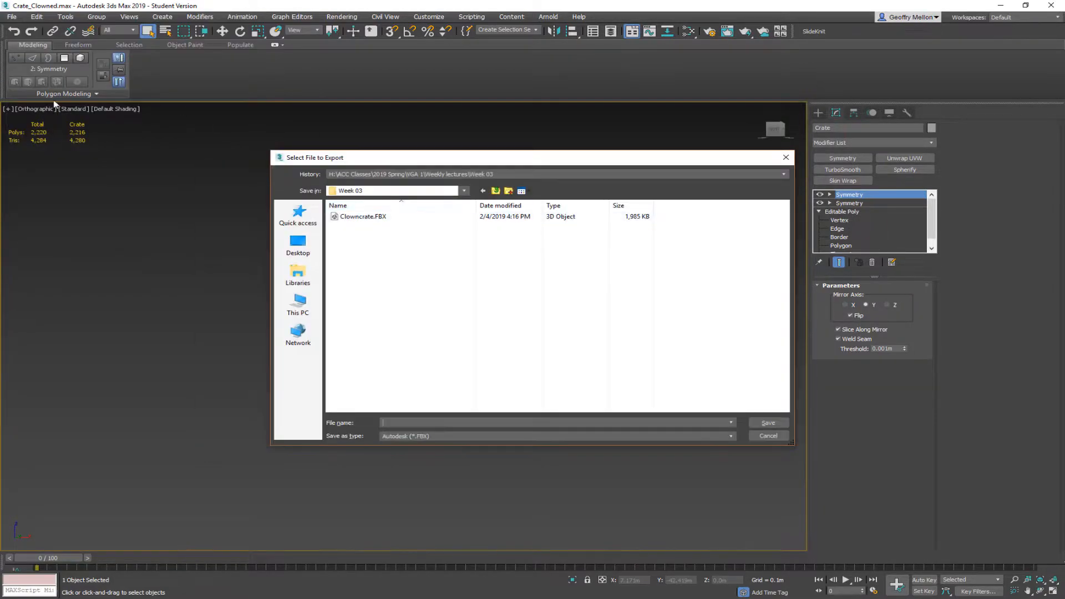
pyautogui.click(458, 436)
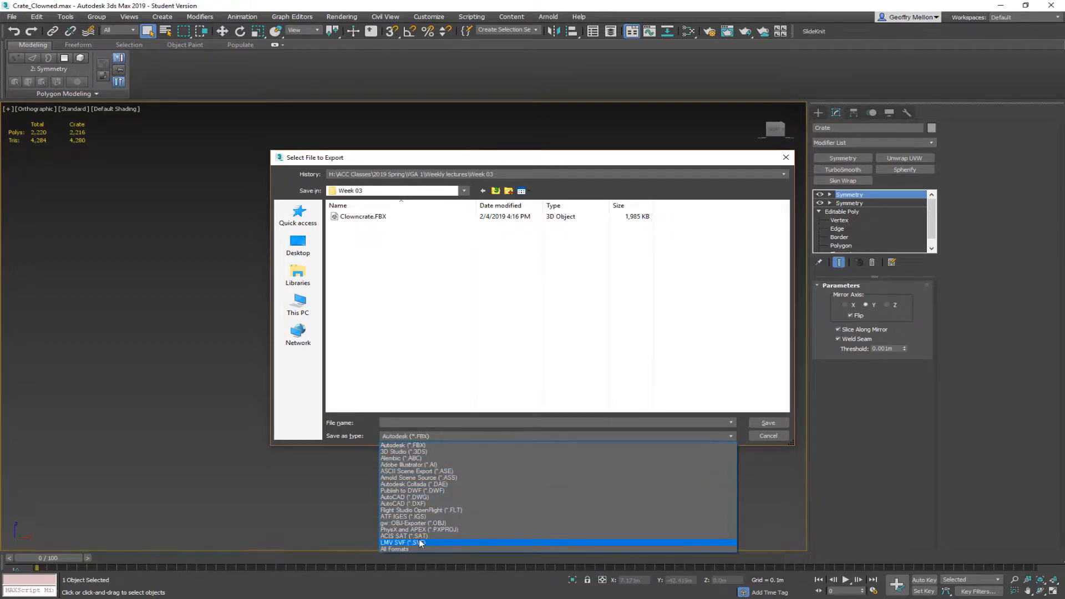
pyautogui.click(422, 523)
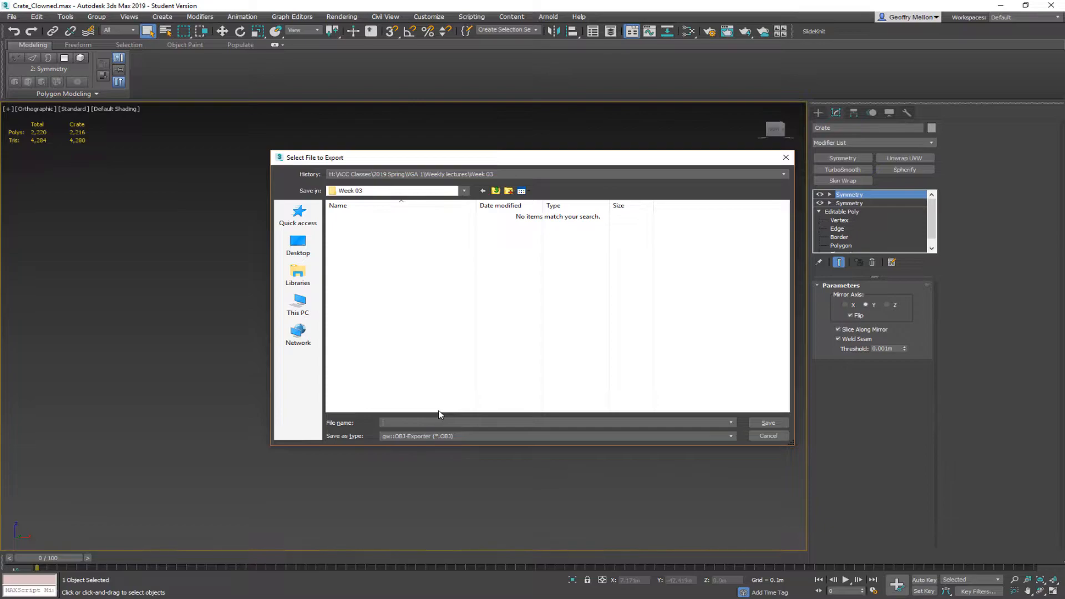
pyautogui.write('Clo')
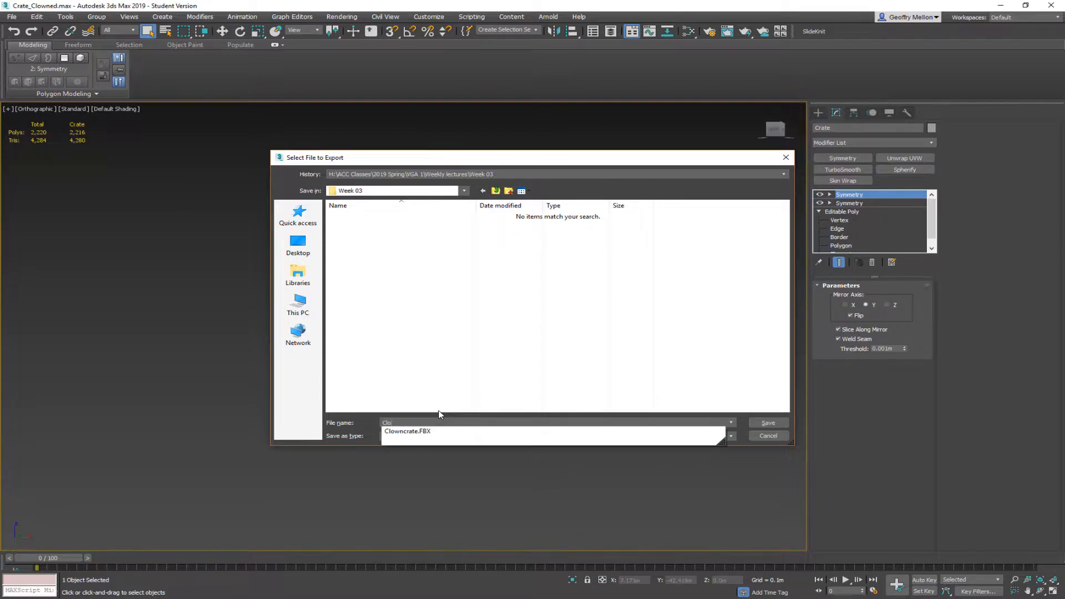
pyautogui.write('wnBoxLow')
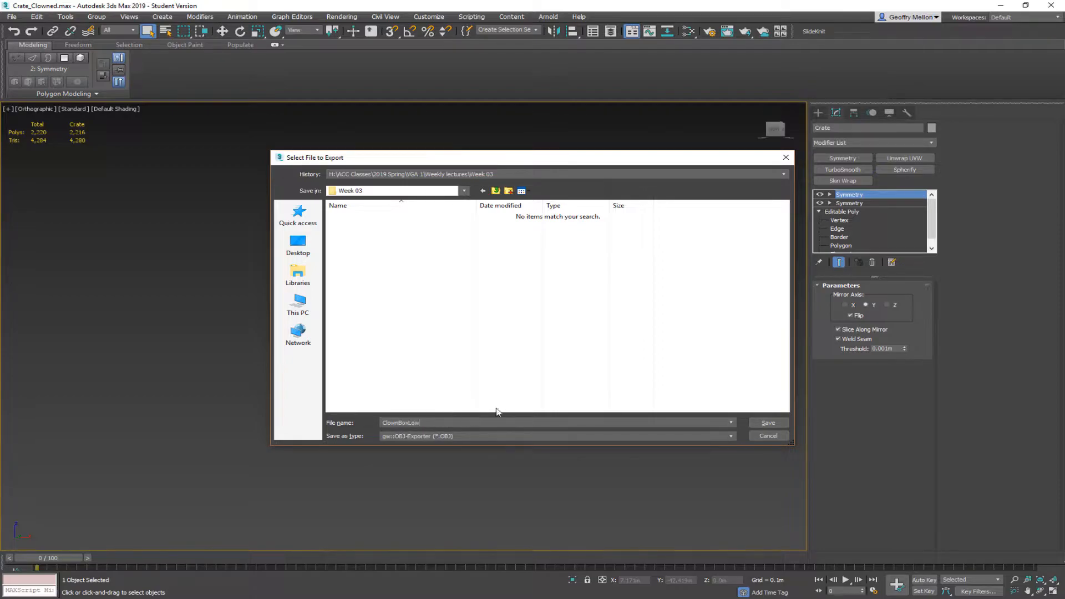
pyautogui.click(768, 423)
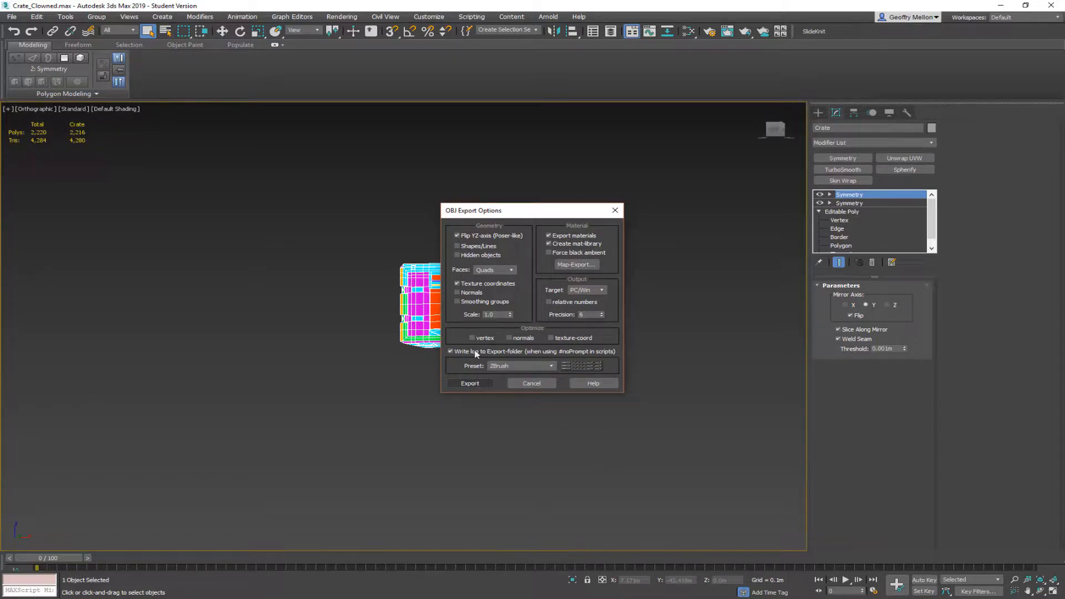
pyautogui.click(470, 383)
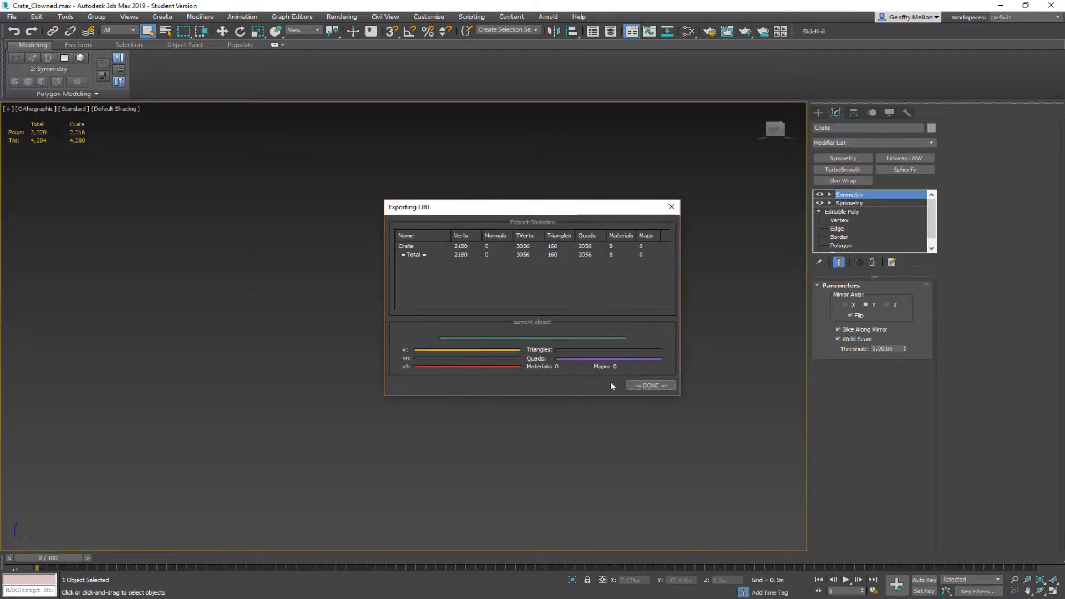
pyautogui.click(637, 382)
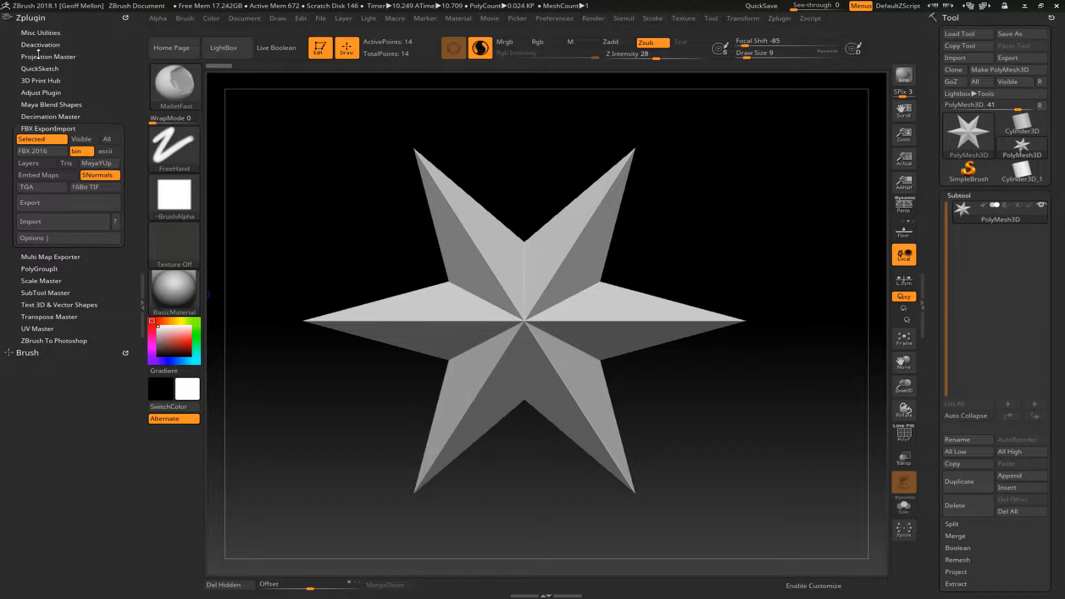
# Switch to ZBrush, clear the side tray, and dock the Brush and Zplugin palettes in it again
pyautogui.click(125, 17)
pyautogui.moveTo(124, 18)
pyautogui.mouseDown()
pyautogui.moveTo(124, 147)
pyautogui.moveTo(94, 65)
pyautogui.mouseUp()
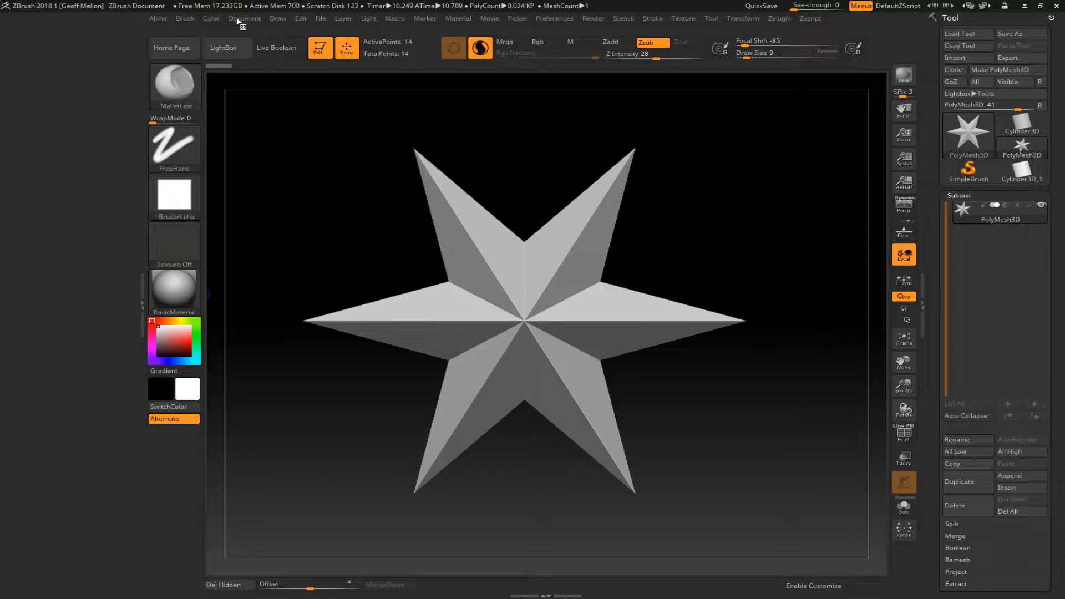
pyautogui.click(185, 18)
pyautogui.click(183, 24)
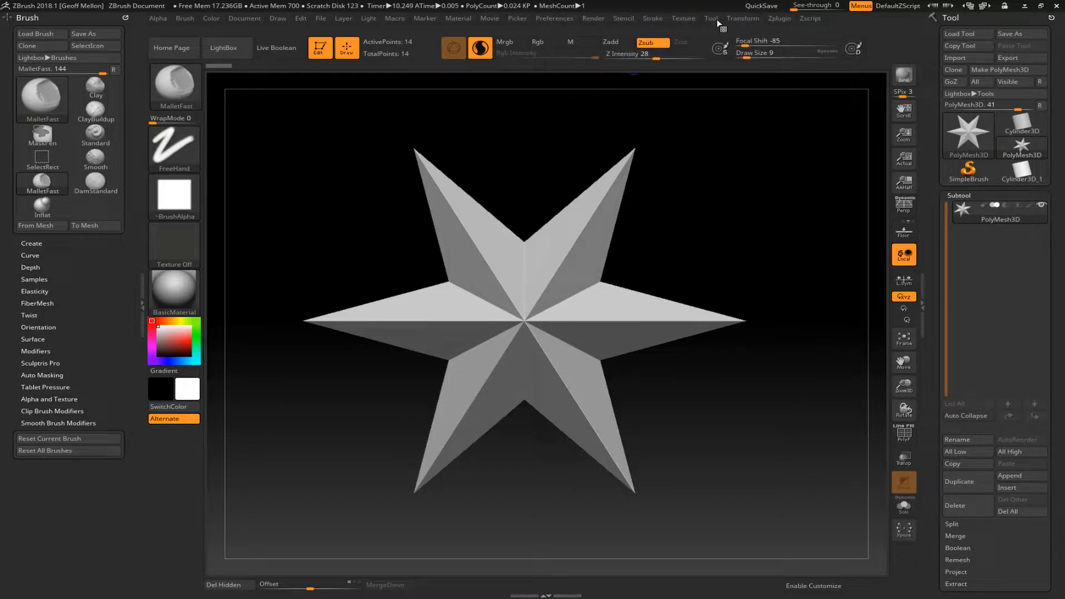
pyautogui.click(779, 19)
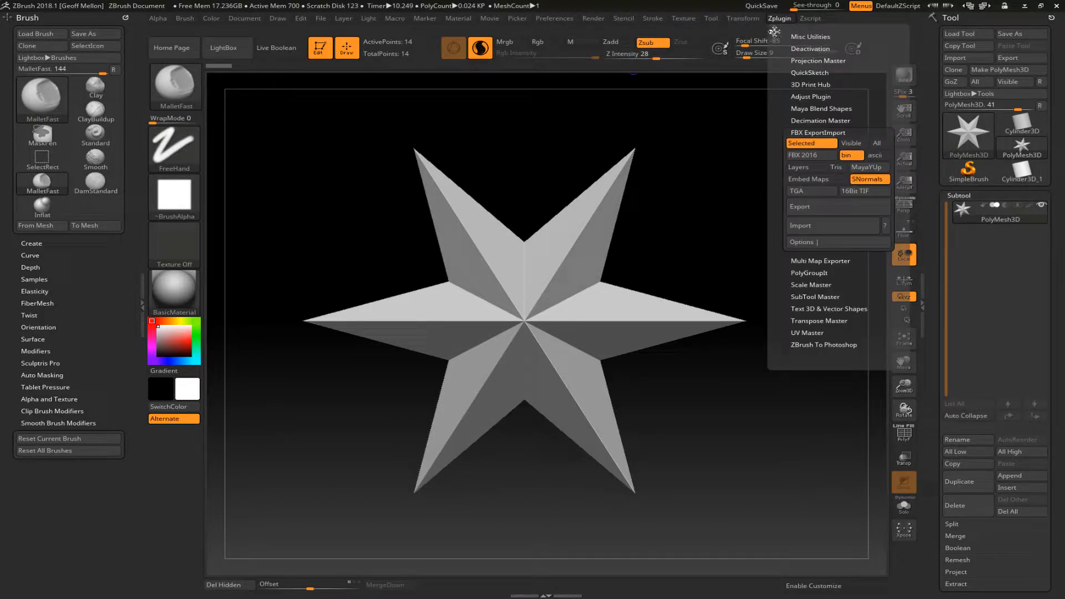
pyautogui.click(774, 31)
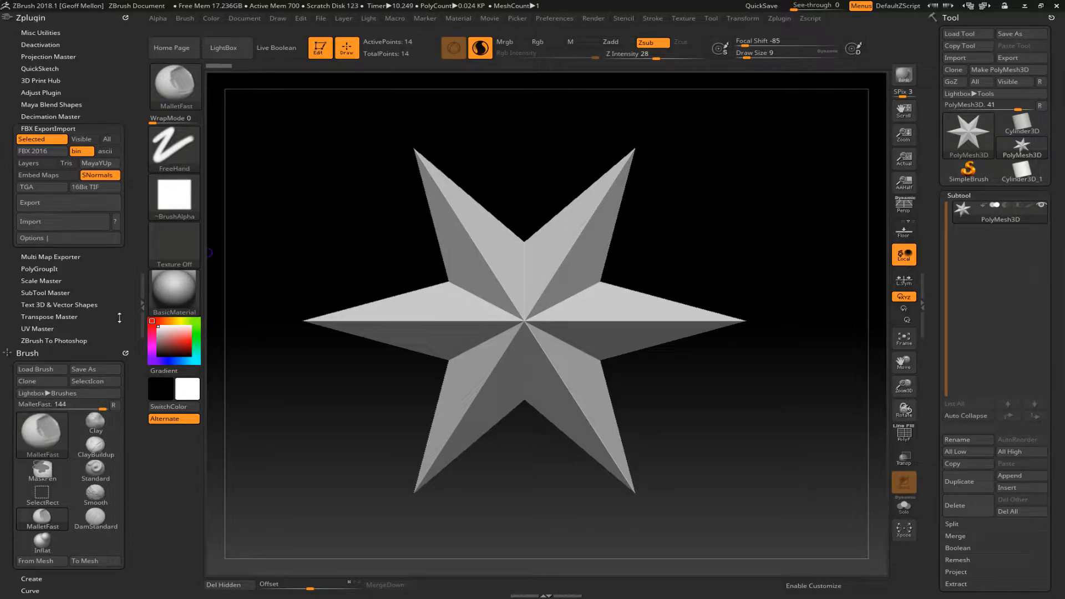
# Hide and reopen the tray holding the docked palettes, and fold up the FBX ExportImport section
pyautogui.click(142, 311)
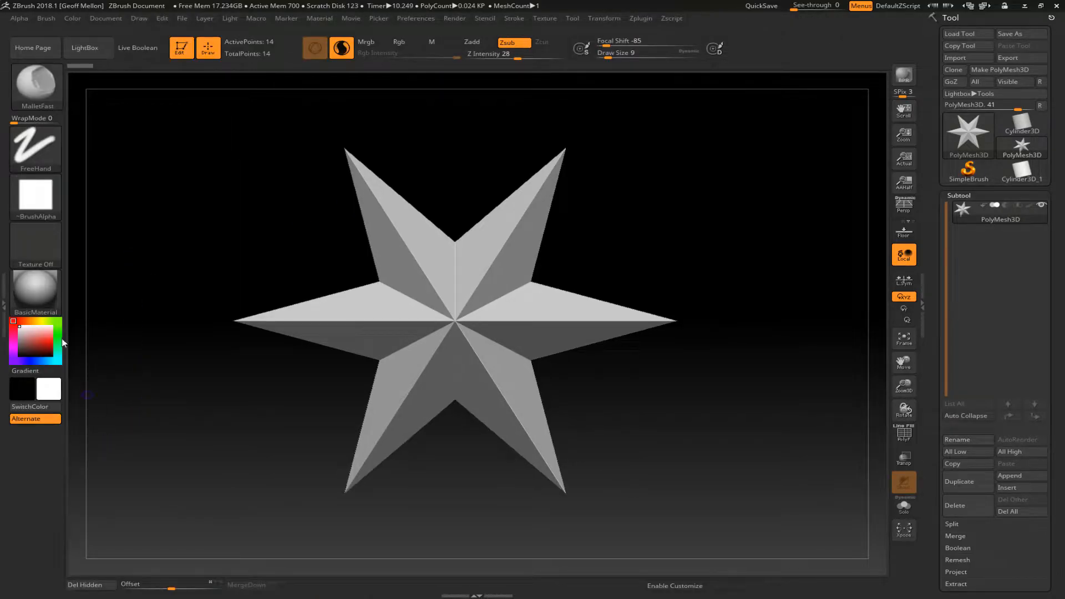
pyautogui.click(4, 294)
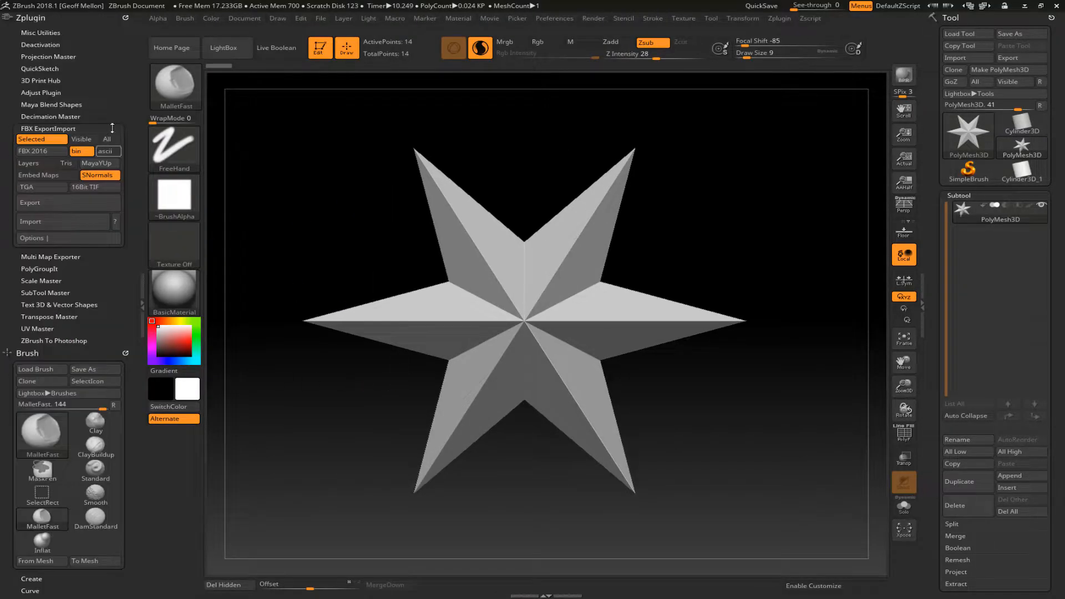
pyautogui.click(49, 128)
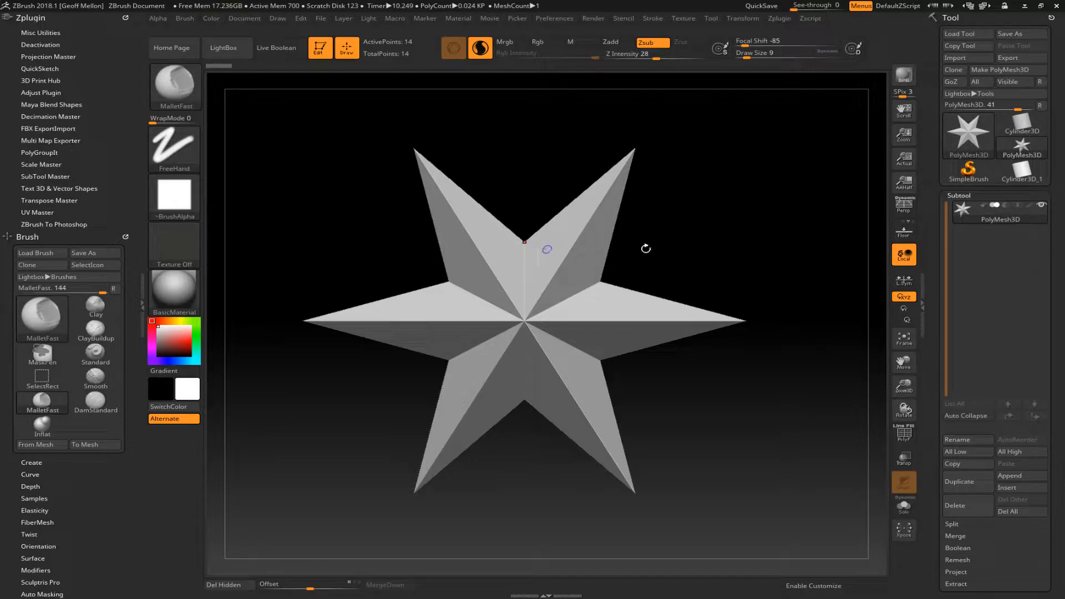
# Make the Cylinder3D primitive the active tool in place of the star mesh
pyautogui.moveTo(1016, 118)
pyautogui.click(1037, 117)
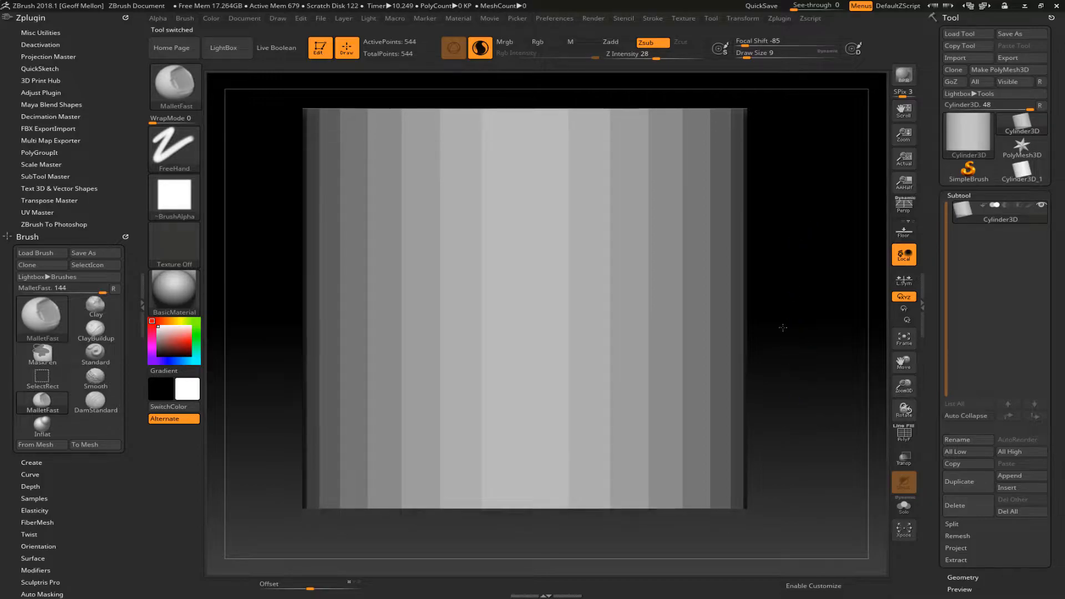
pyautogui.moveTo(766, 231); pyautogui.dragTo(737, 262)
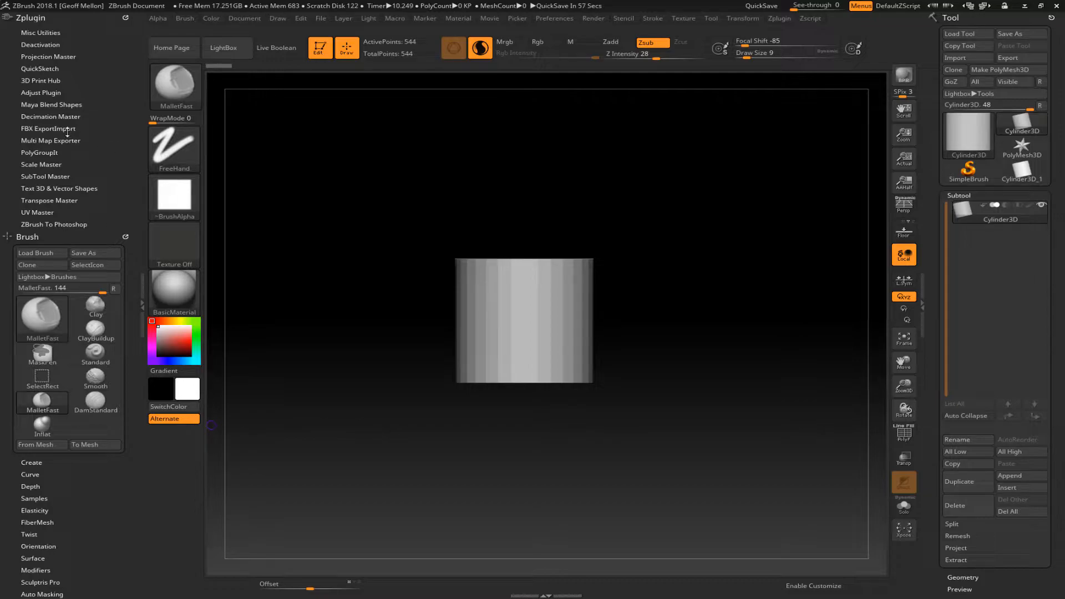
# Import Clowncrate.FBX from the Week 03 folder with the FBX ExportImport plugin, with its import and export options expanded
pyautogui.click(45, 129)
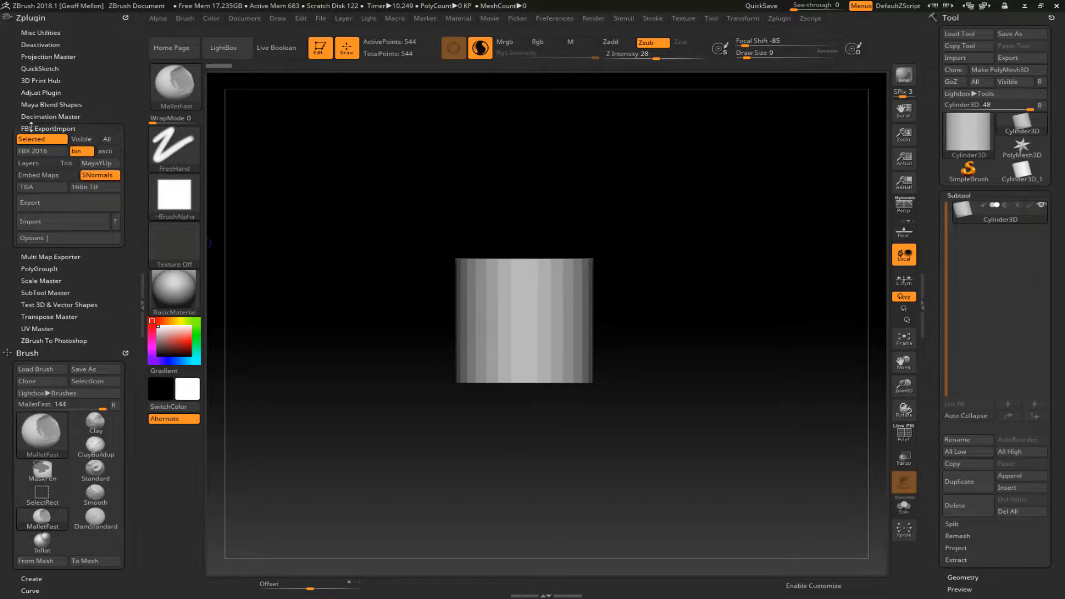
pyautogui.click(61, 239)
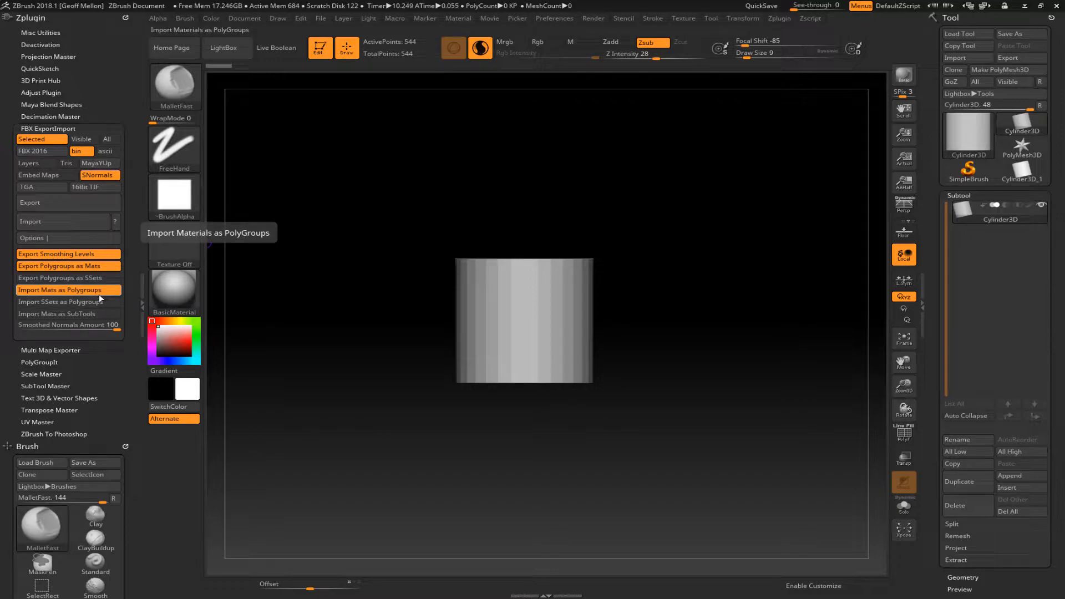
pyautogui.click(65, 219)
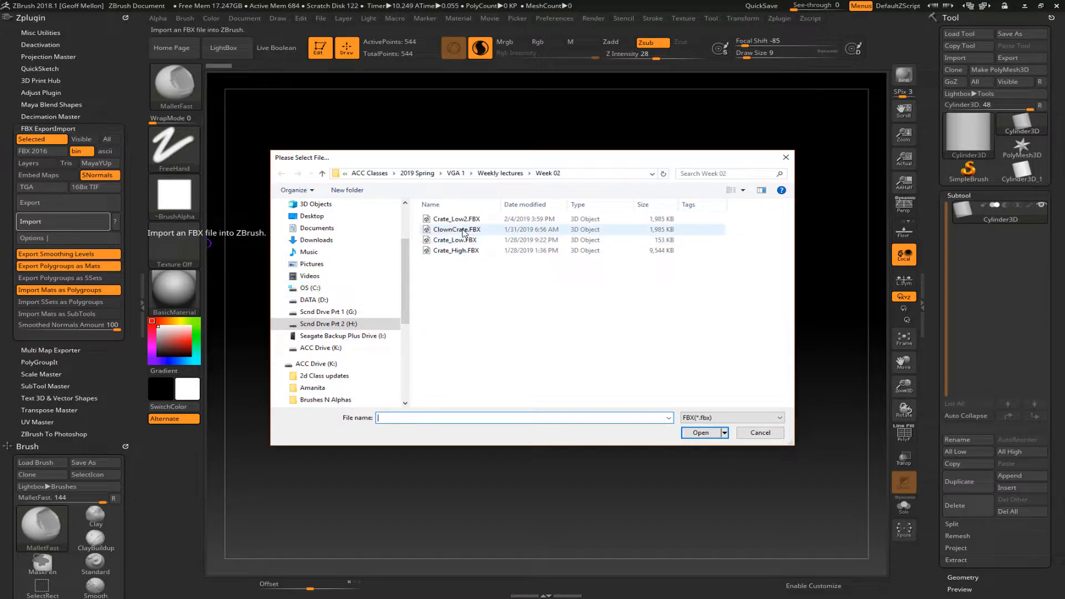
pyautogui.click(500, 173)
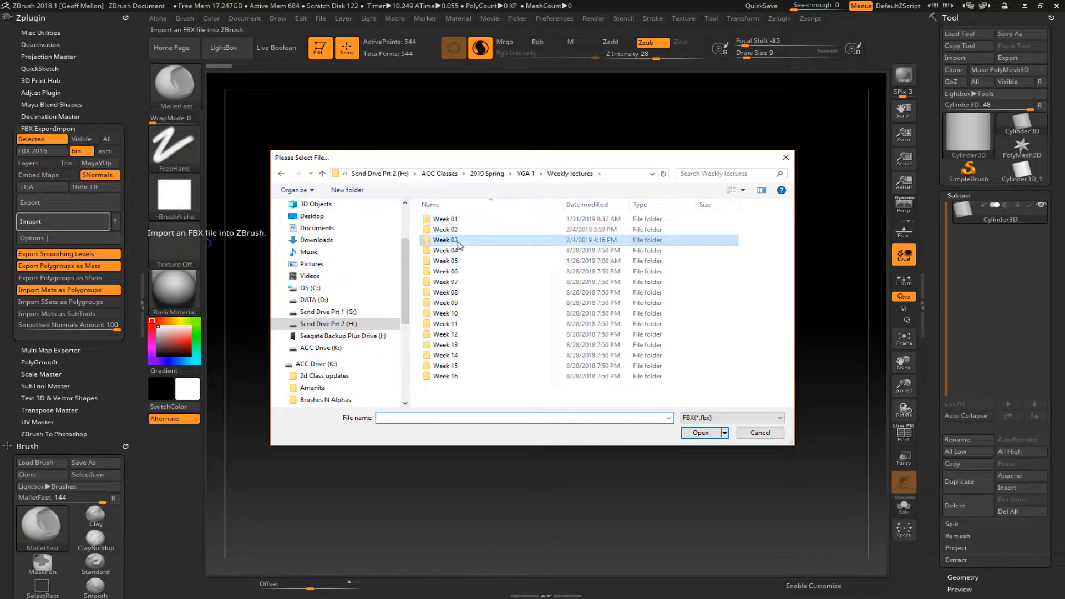
pyautogui.doubleClick(459, 245)
pyautogui.click(459, 220)
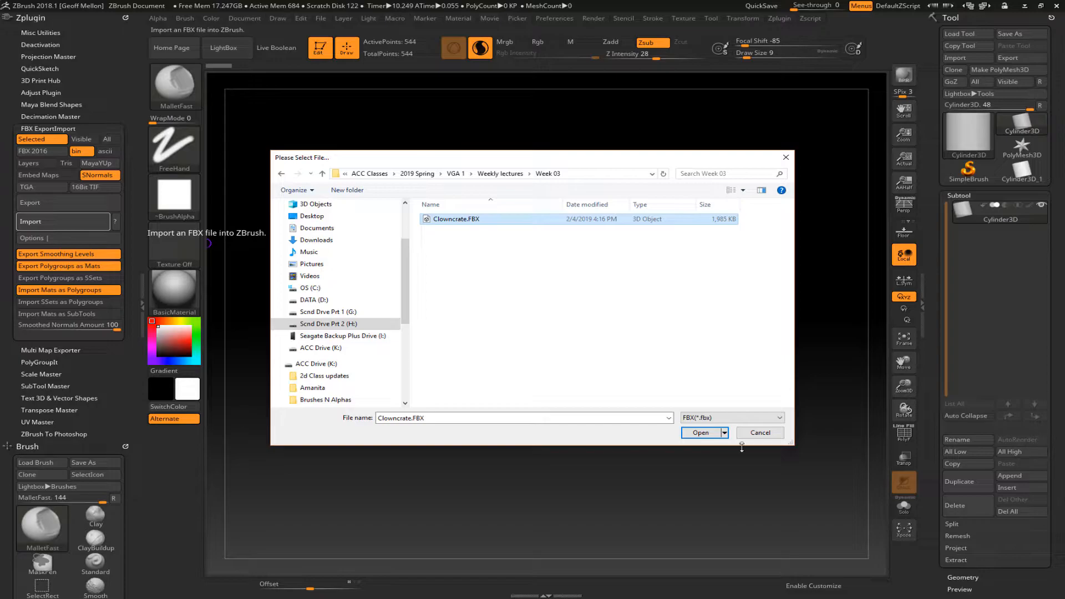
pyautogui.click(700, 433)
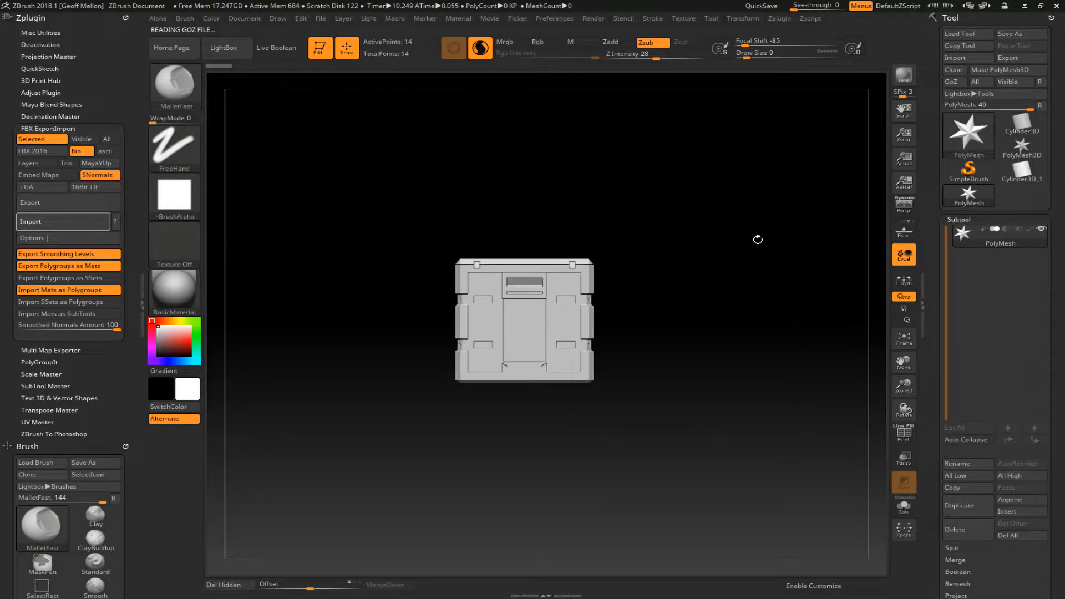
pyautogui.keyDown('alt'); pyautogui.moveTo(659, 327); pyautogui.dragTo(610, 389); pyautogui.keyUp('alt')
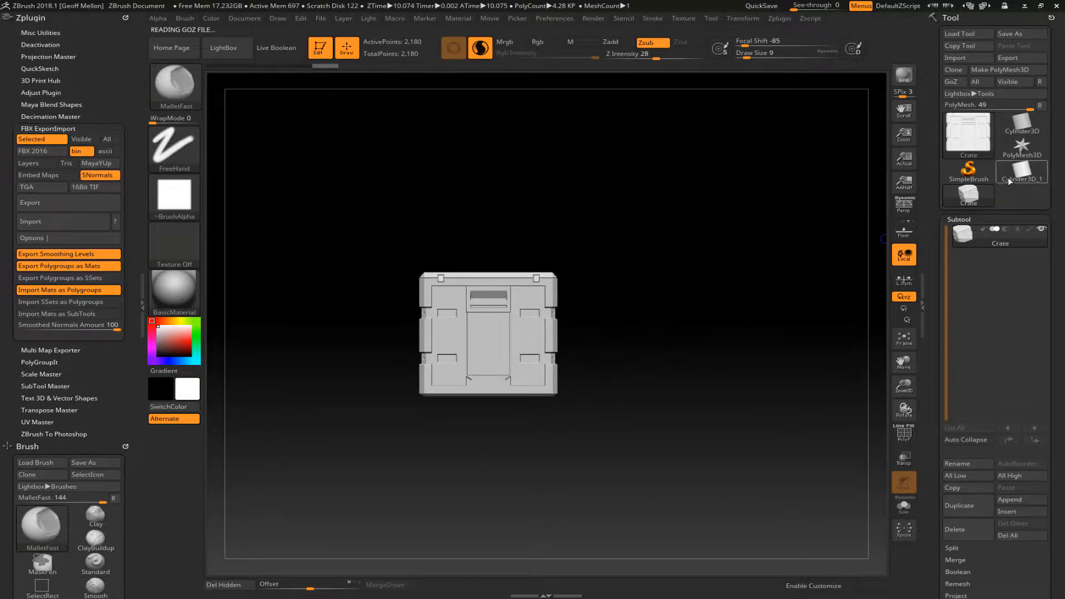
# Import ClownBoxLow.obj from the Week 03 folder, starting from the Cylinder3D tool and splitting nonstandard polygons into symmetrical triangles only
pyautogui.click(1024, 121)
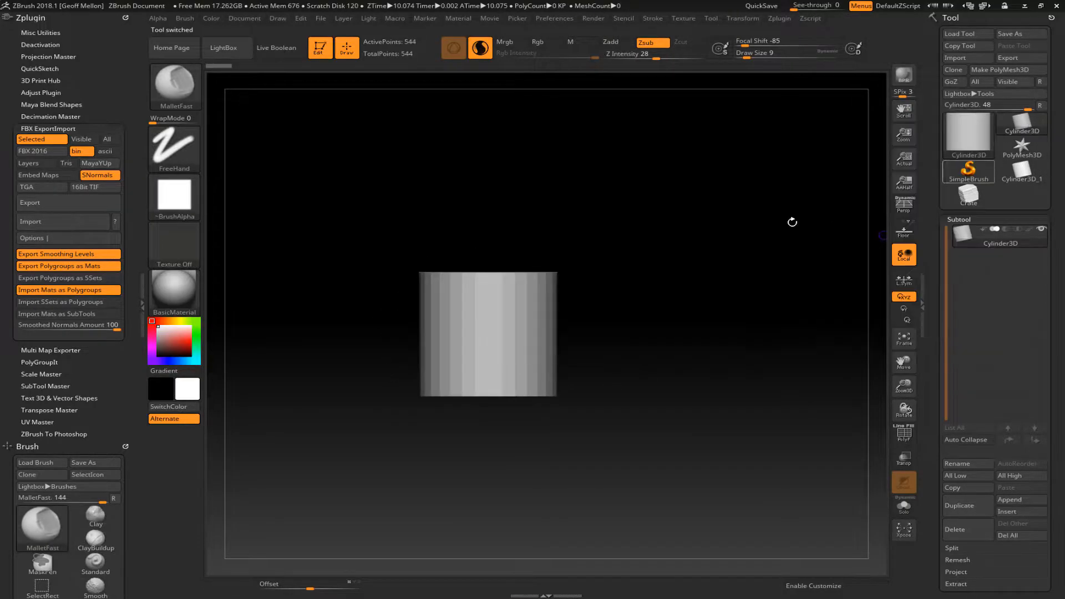
pyautogui.click(977, 59)
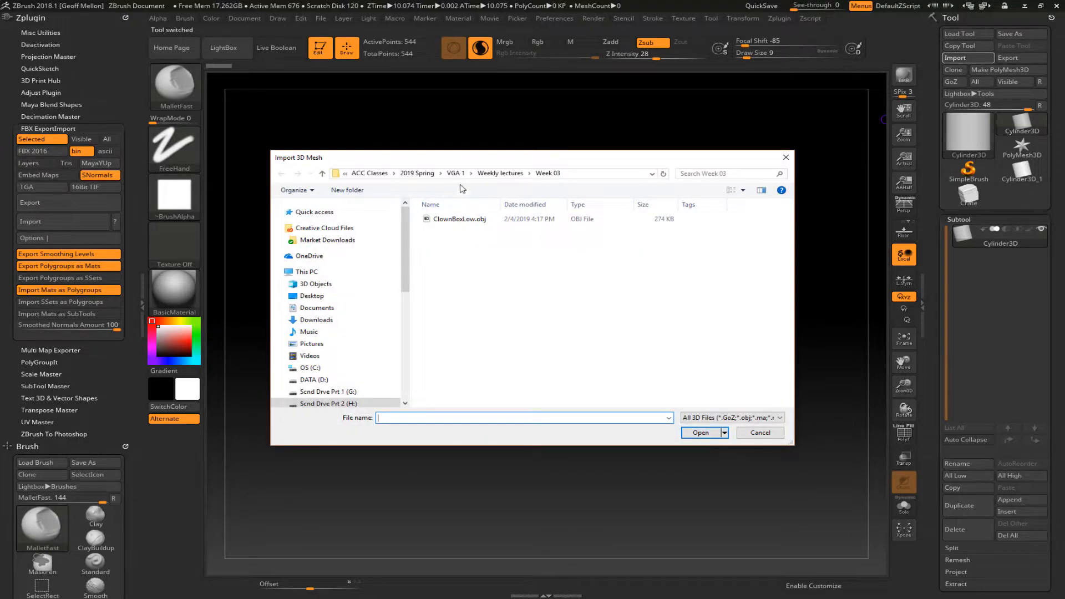
pyautogui.click(453, 220)
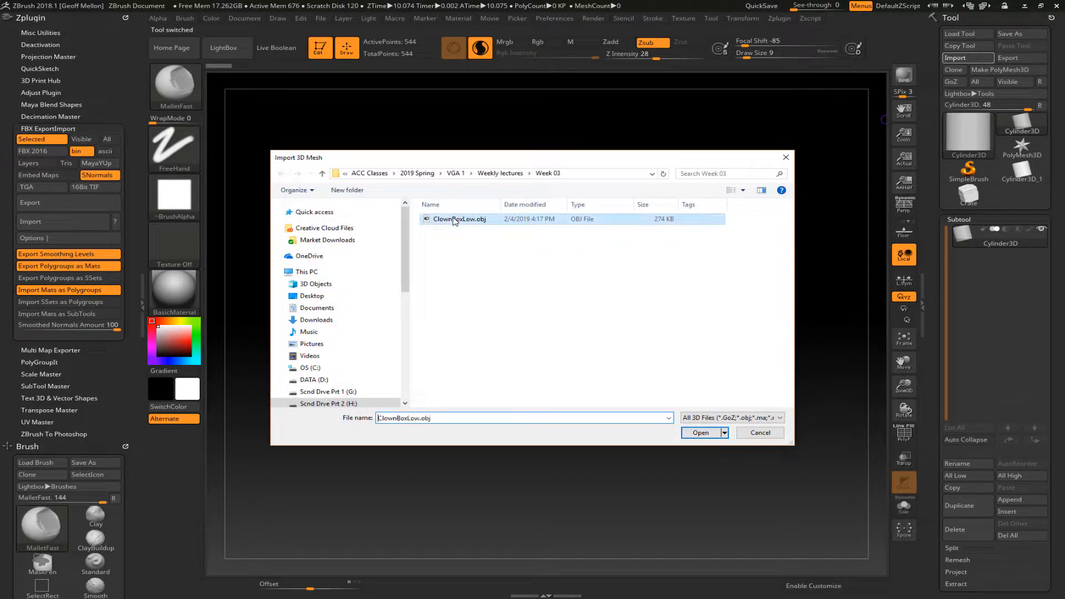
pyautogui.click(700, 433)
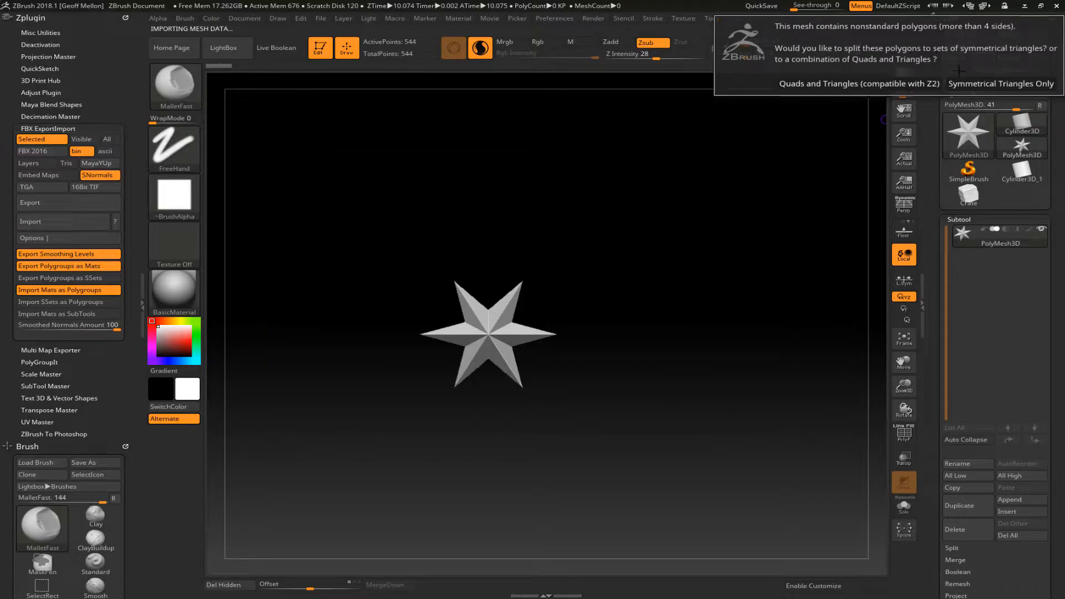
pyautogui.click(1004, 83)
# Try subdividing the imported ClownBoxLow mesh once and undo the subdivision
pyautogui.moveTo(636, 245)
pyautogui.mouseDown()
pyautogui.moveTo(670, 299)
pyautogui.moveTo(623, 257)
pyautogui.mouseUp()
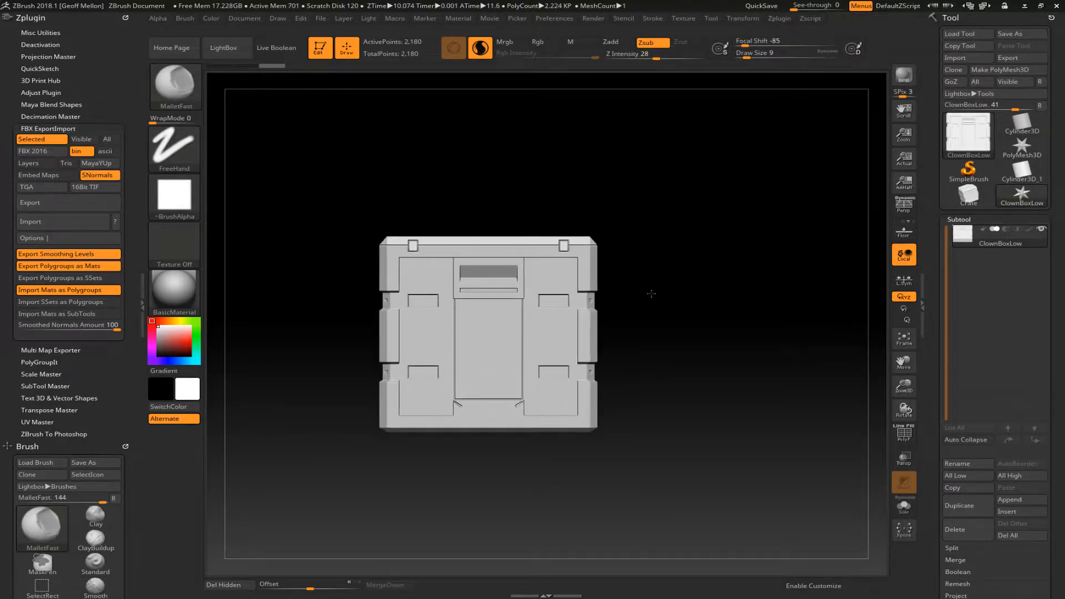
pyautogui.hotkey('ctrl', 'd')
pyautogui.moveTo(701, 321); pyautogui.dragTo(800, 309)
pyautogui.hotkey('ctrl', 'z')
# Display the polyframe on the ClownBoxLow mesh to show its wireframe and polygroups
pyautogui.hotkey('shift', 'f')
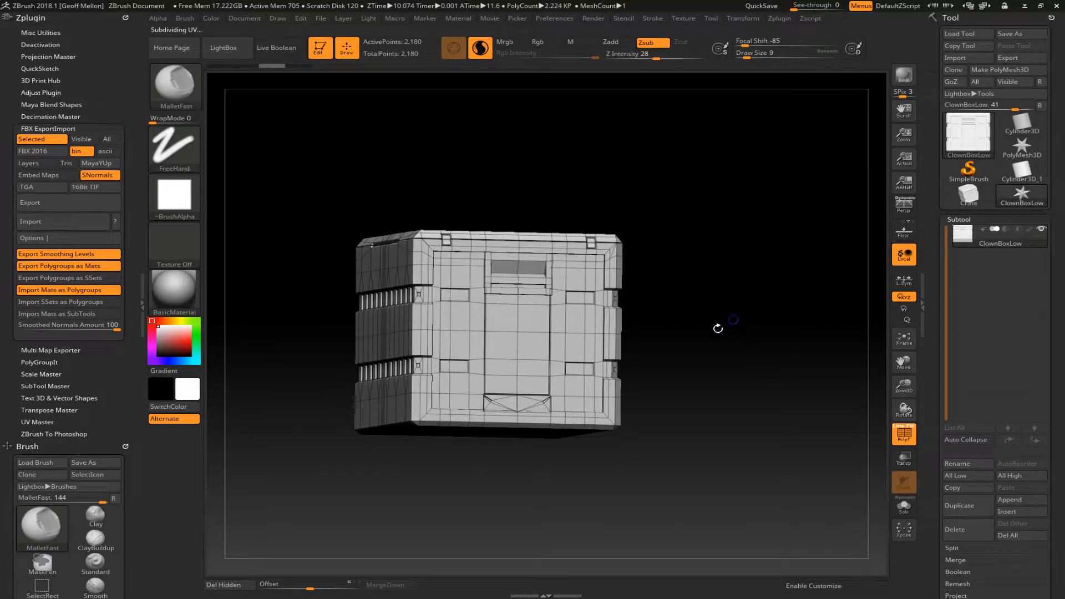
pyautogui.click(908, 443)
pyautogui.click(909, 445)
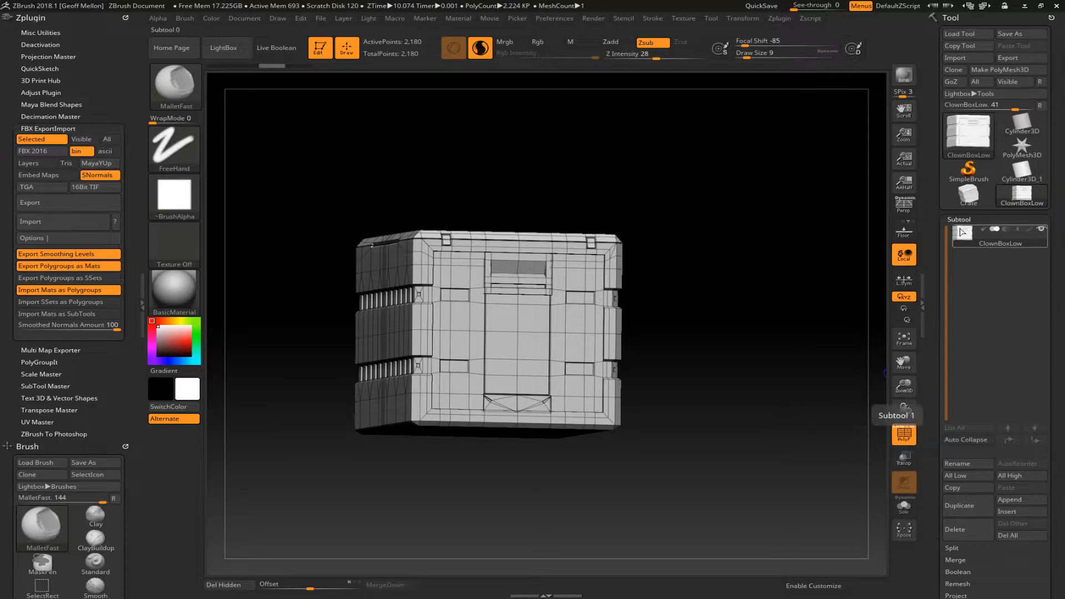
# Make the FBX-imported Crate the active tool and view its polygroups
pyautogui.moveTo(982, 139)
pyautogui.moveTo(979, 193)
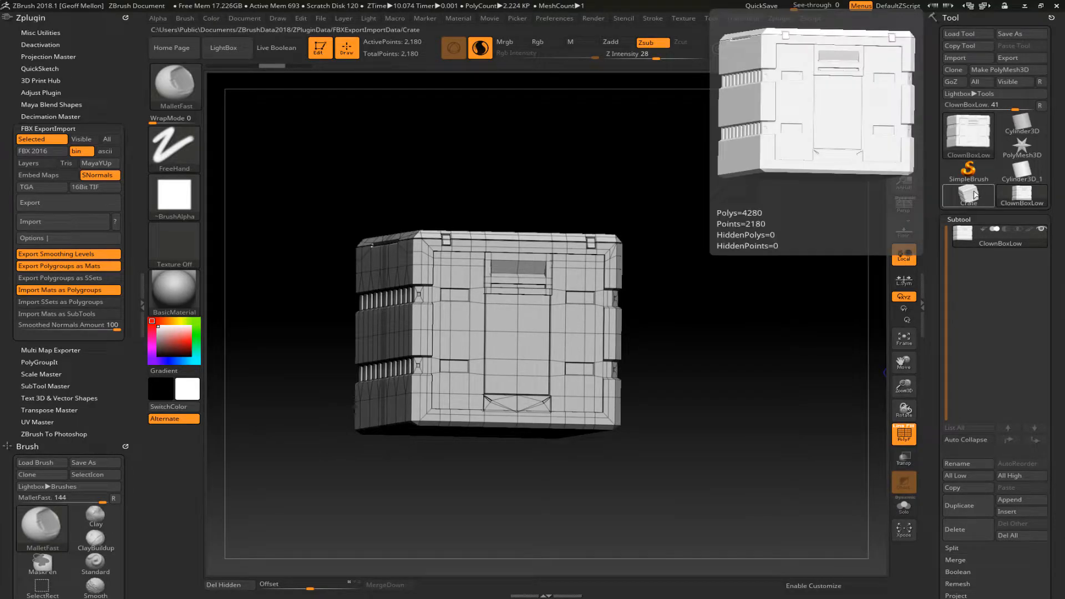
pyautogui.click(974, 195)
pyautogui.moveTo(756, 392); pyautogui.dragTo(749, 306)
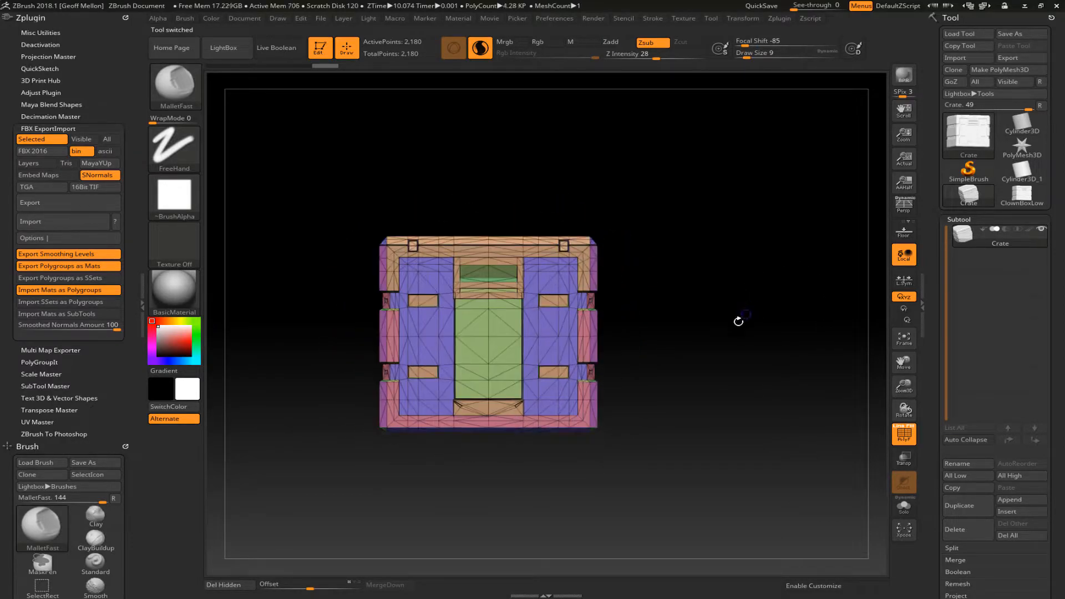
pyautogui.moveTo(659, 279); pyautogui.dragTo(725, 323)
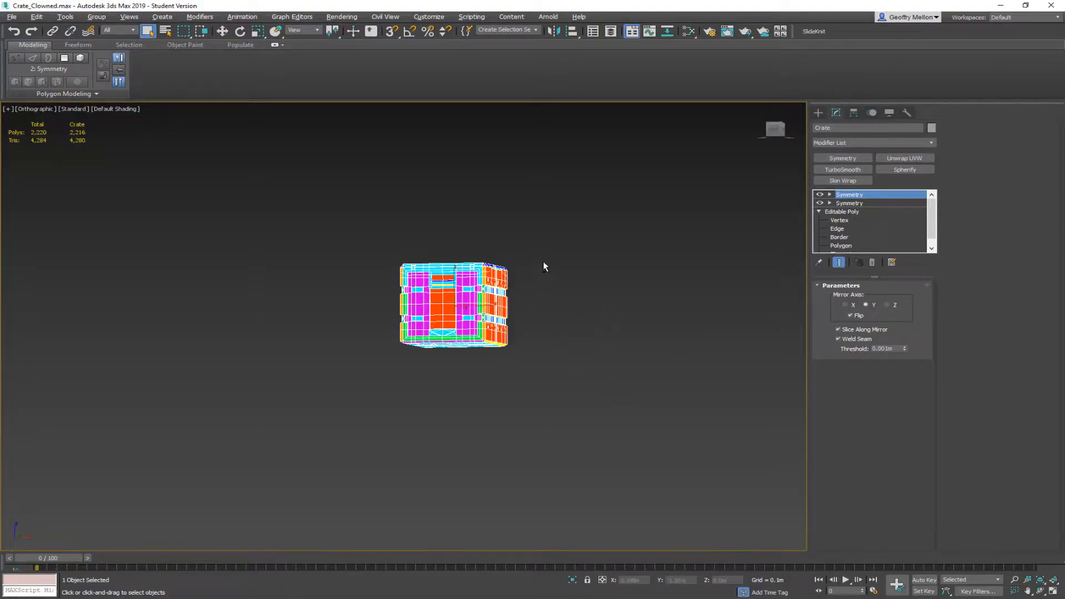
# Examine the crate's coloured faces in 3ds Max, switch back to ZBrush and compare them with the Crate's polygroups
pyautogui.keyDown('alt'); pyautogui.moveTo(543, 262); pyautogui.dragTo(836, 46, button='middle'); pyautogui.keyUp('alt')
pyautogui.scroll(9, 530, 265)
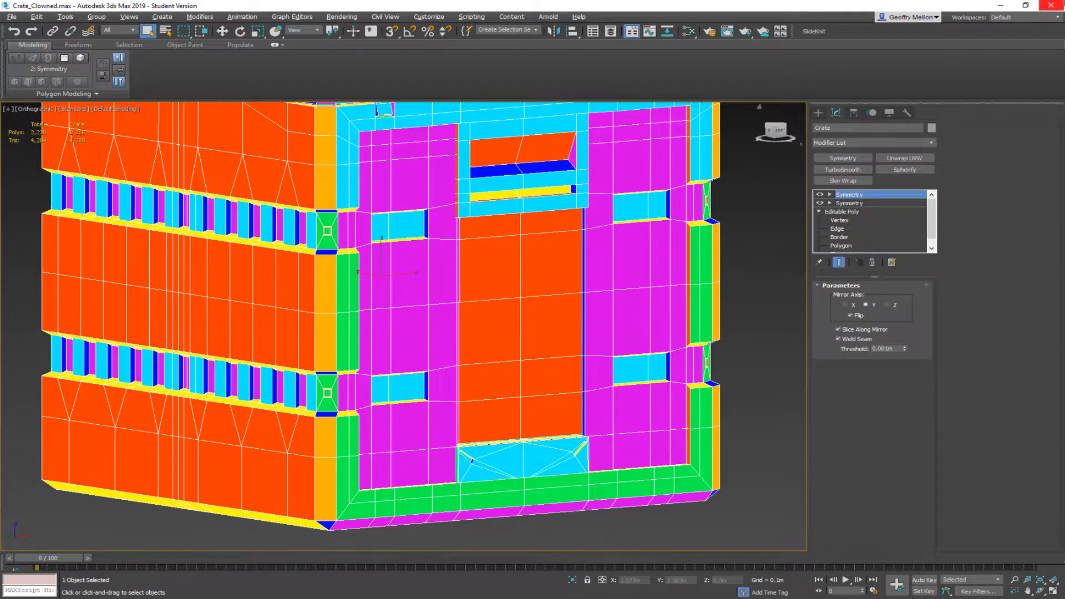
pyautogui.hotkey('alt', 'Tab')
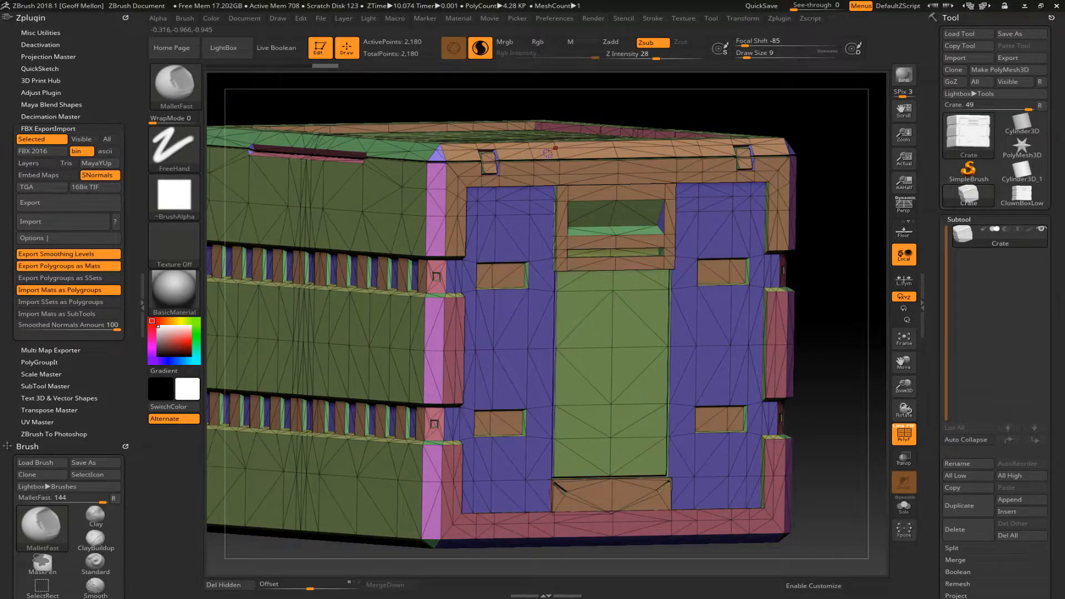
pyautogui.keyDown('alt'); pyautogui.moveTo(832, 339); pyautogui.dragTo(865, 339); pyautogui.keyUp('alt')
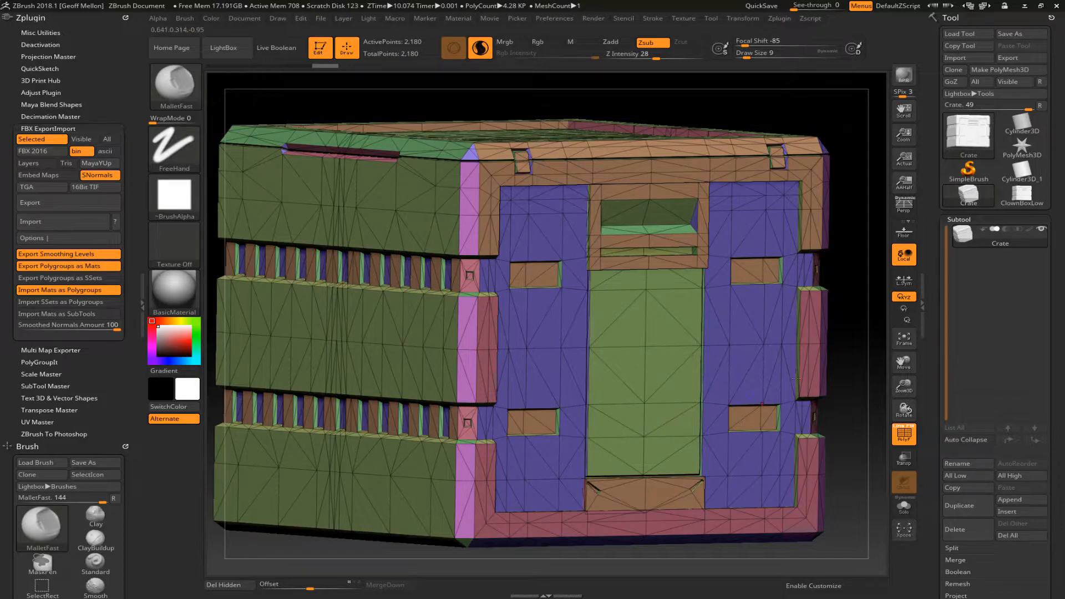
pyautogui.moveTo(851, 405)
pyautogui.mouseDown()
pyautogui.moveTo(811, 397)
pyautogui.moveTo(842, 405)
pyautogui.mouseUp()
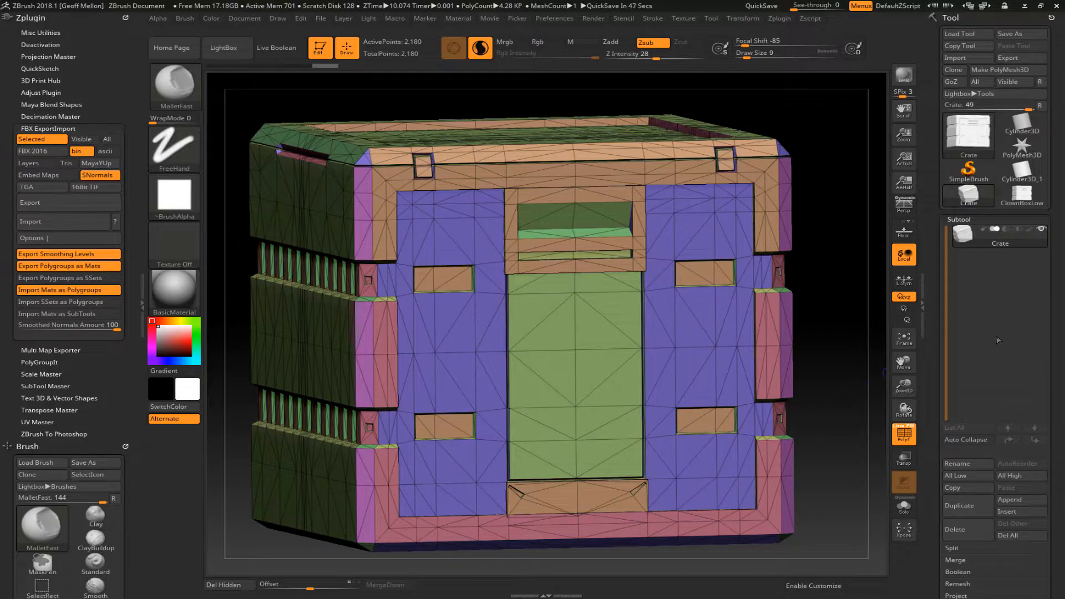
pyautogui.moveTo(844, 396); pyautogui.dragTo(815, 174)
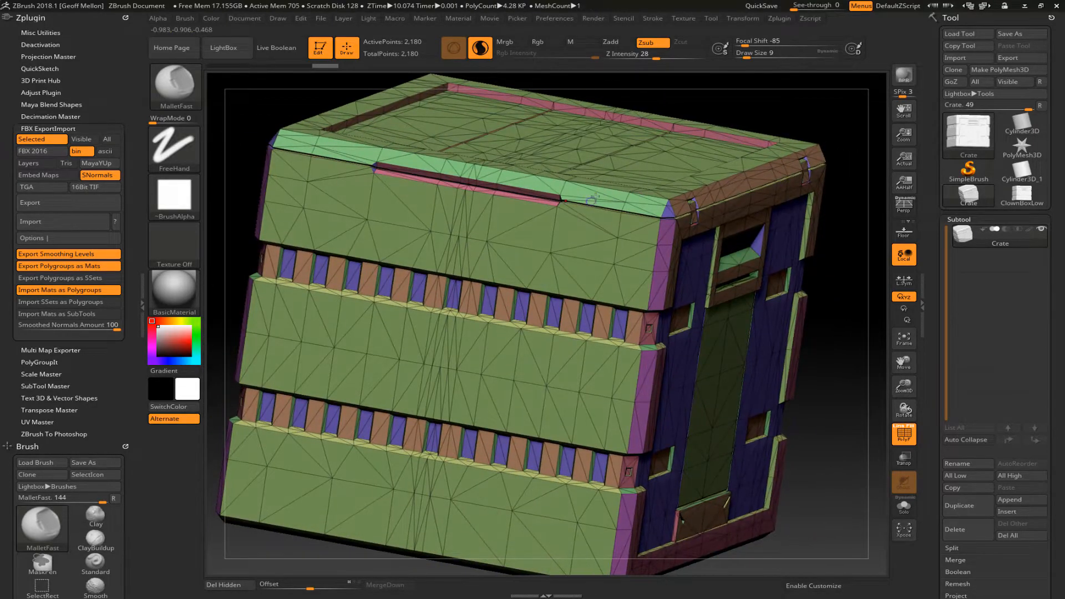
pyautogui.moveTo(829, 313); pyautogui.dragTo(816, 293)
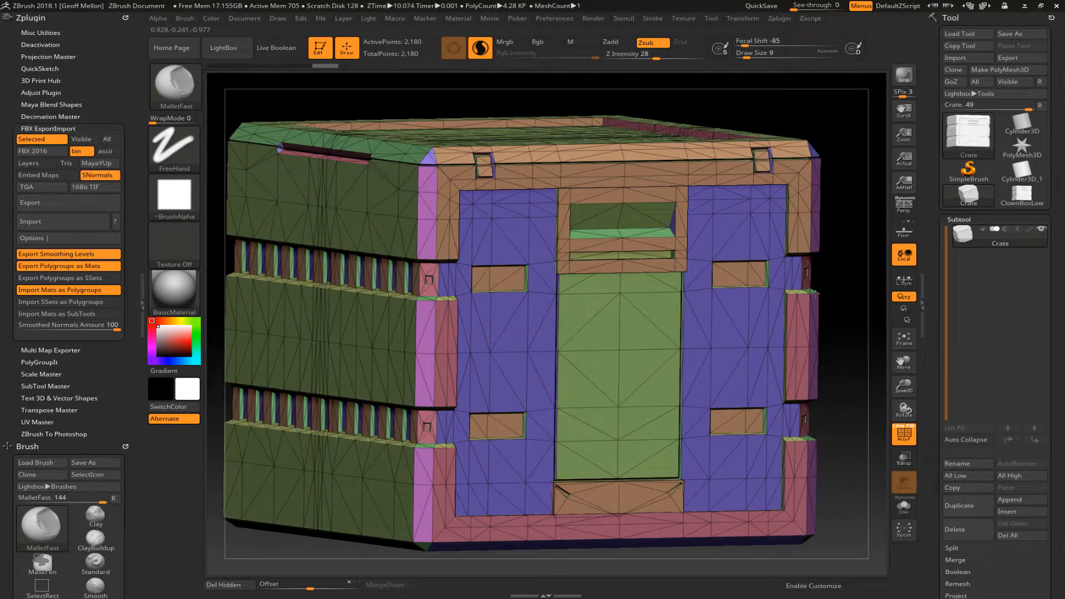
pyautogui.moveTo(815, 293); pyautogui.dragTo(530, 225)
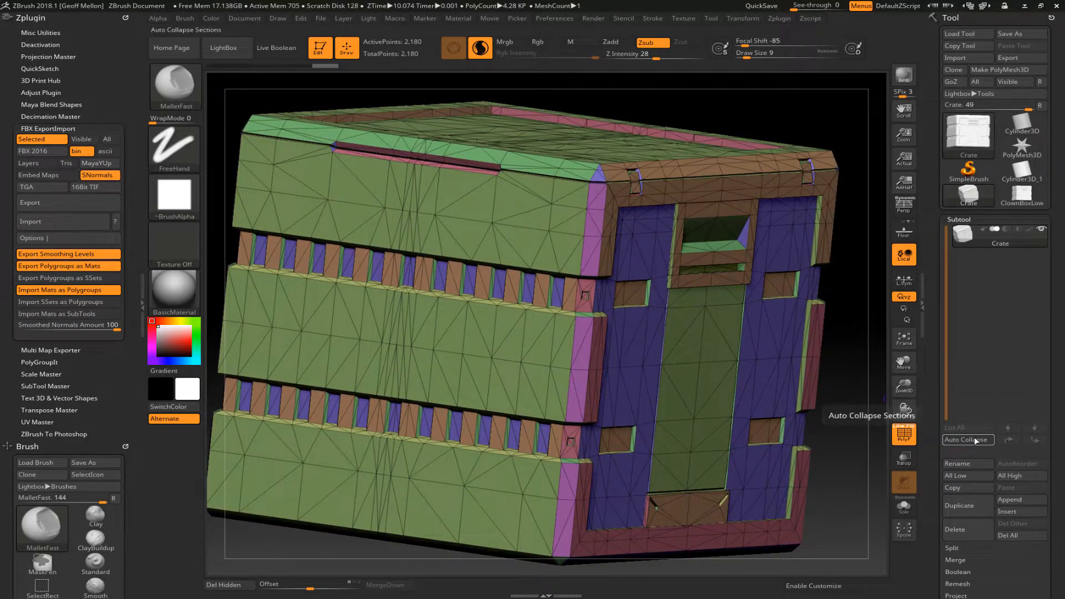
# Fold up the Subtool and DynaMesh sections and expand the Crease settings under Geometry
pyautogui.click(960, 220)
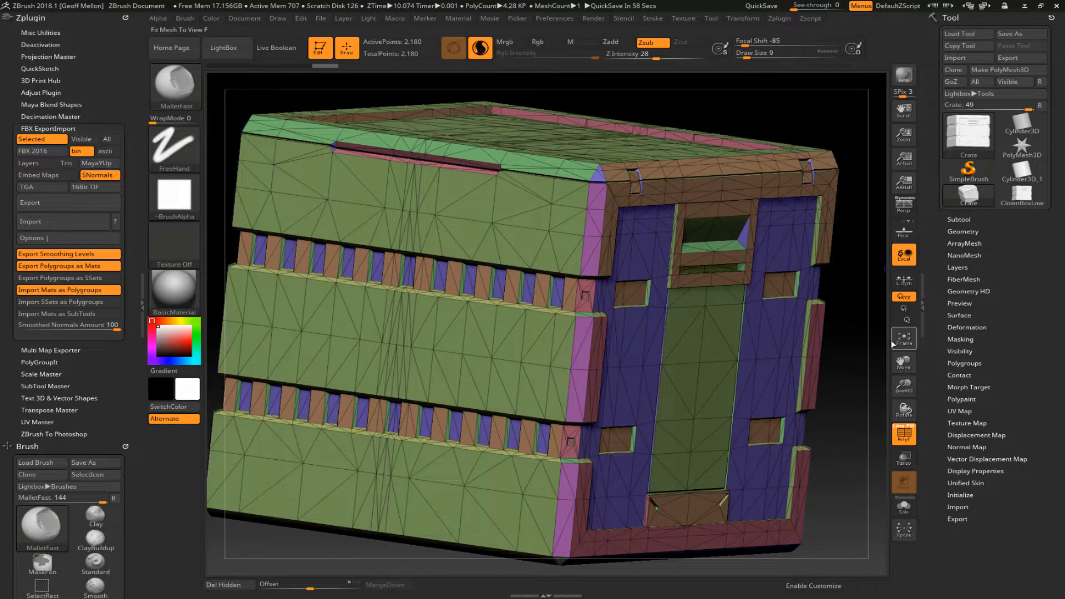
pyautogui.click(962, 232)
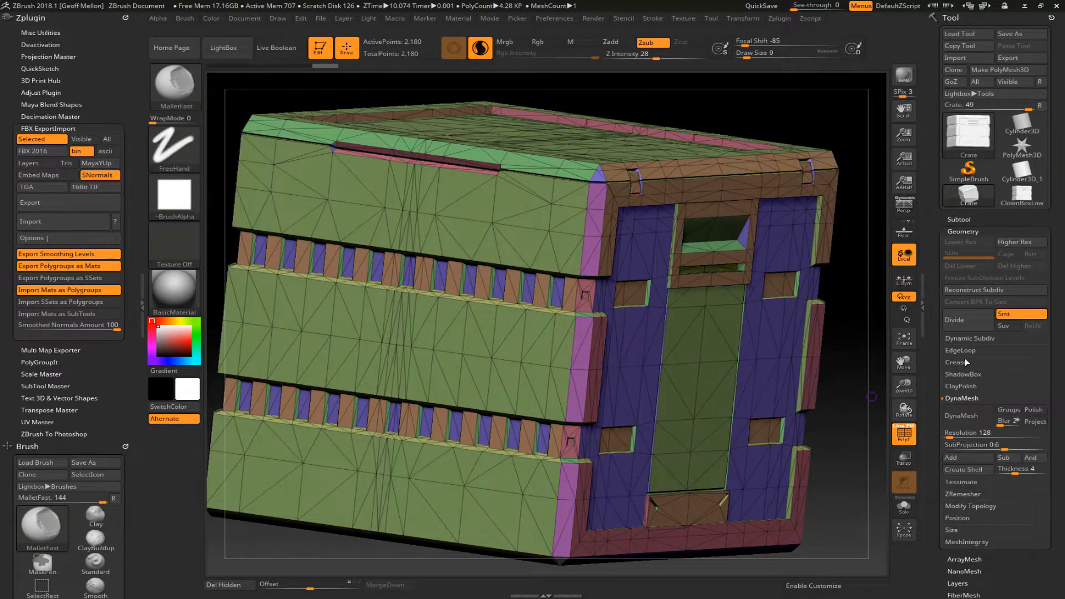
pyautogui.click(954, 400)
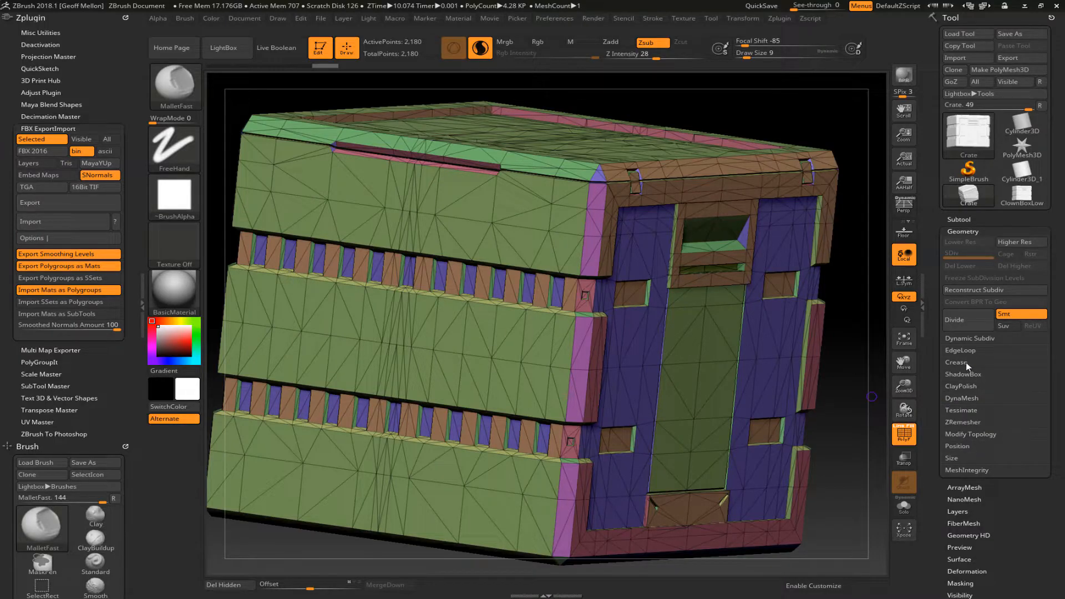
pyautogui.click(966, 362)
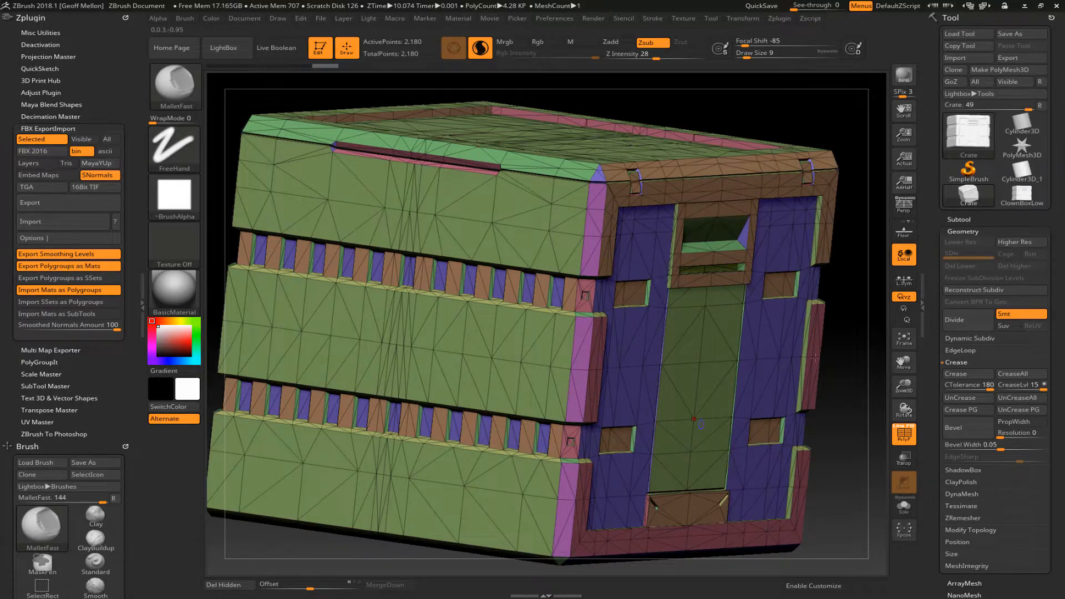
# Crease the Crate's edges along its polygroup borders with Crease PG and inspect the corners and grooves up close
pyautogui.click(961, 411)
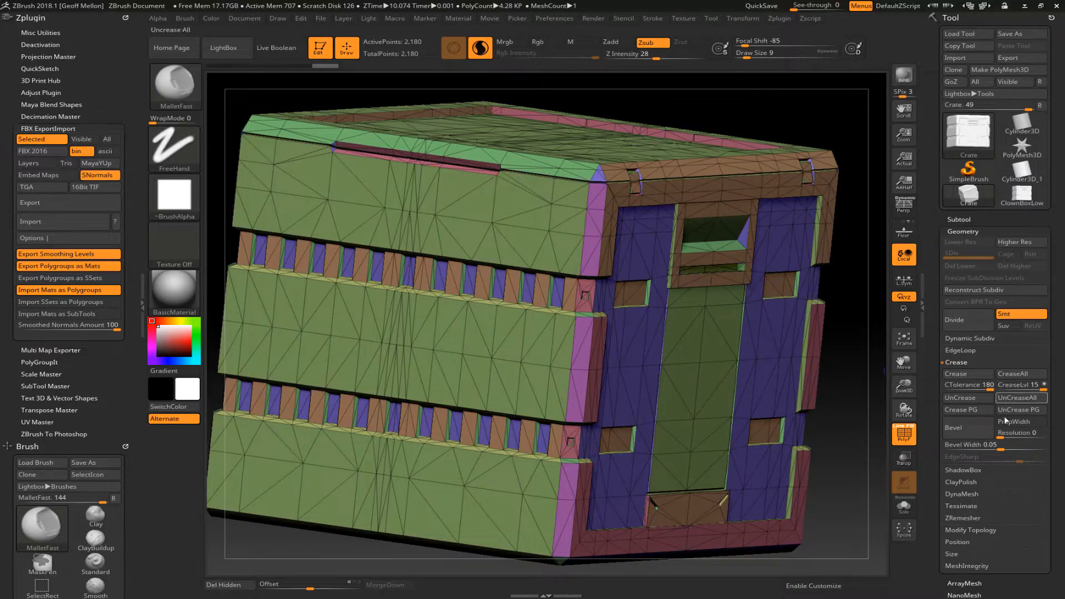
pyautogui.click(969, 410)
pyautogui.keyDown('alt'); pyautogui.moveTo(849, 238); pyautogui.dragTo(802, 268); pyautogui.keyUp('alt')
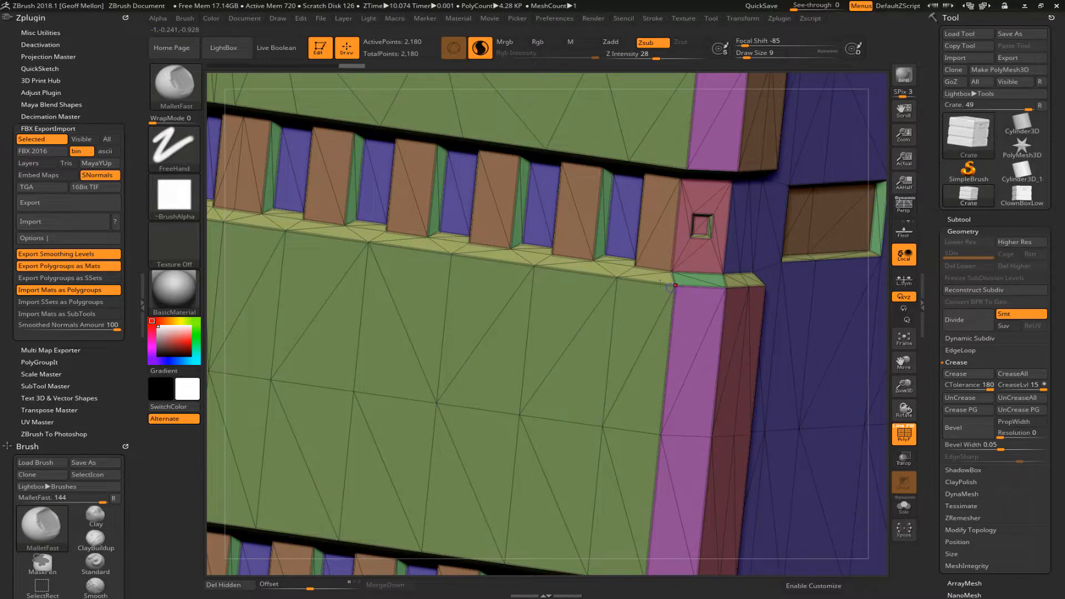
pyautogui.moveTo(884, 321); pyautogui.dragTo(799, 356)
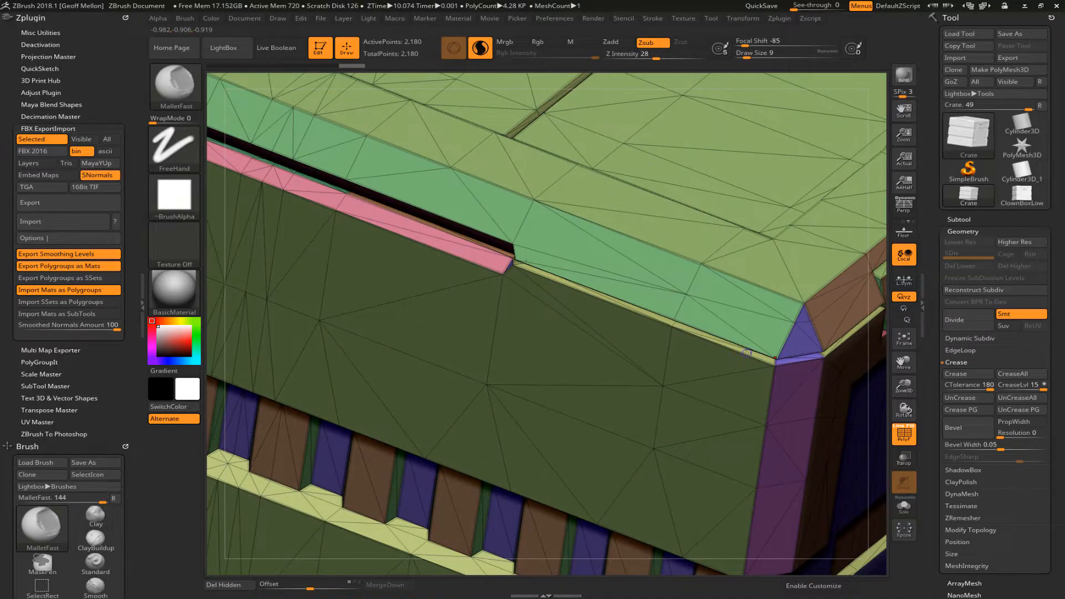
pyautogui.moveTo(872, 423); pyautogui.dragTo(860, 388)
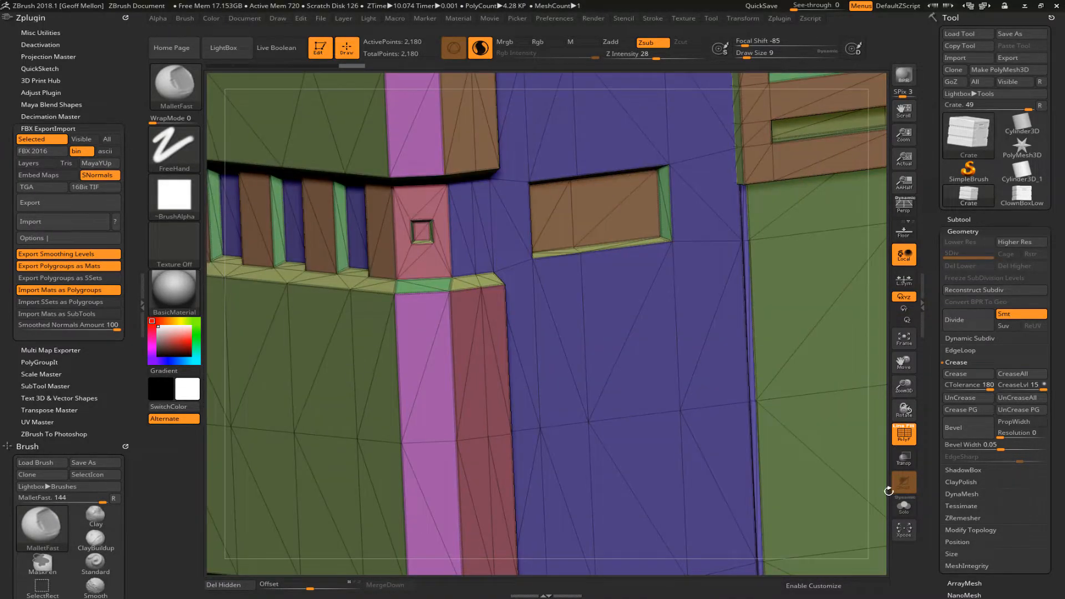
pyautogui.keyDown('alt'); pyautogui.moveTo(881, 503); pyautogui.dragTo(879, 275); pyautogui.keyUp('alt')
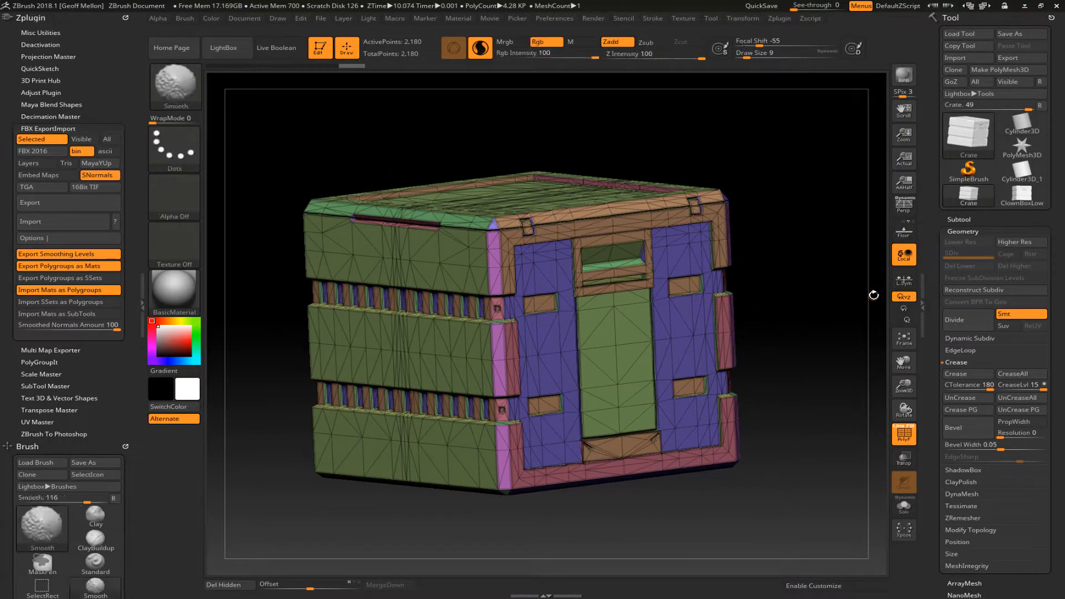
# Turn off the polyframe display on the creased Crate and view its plain shaded surface
pyautogui.hotkey('shift', 'f')
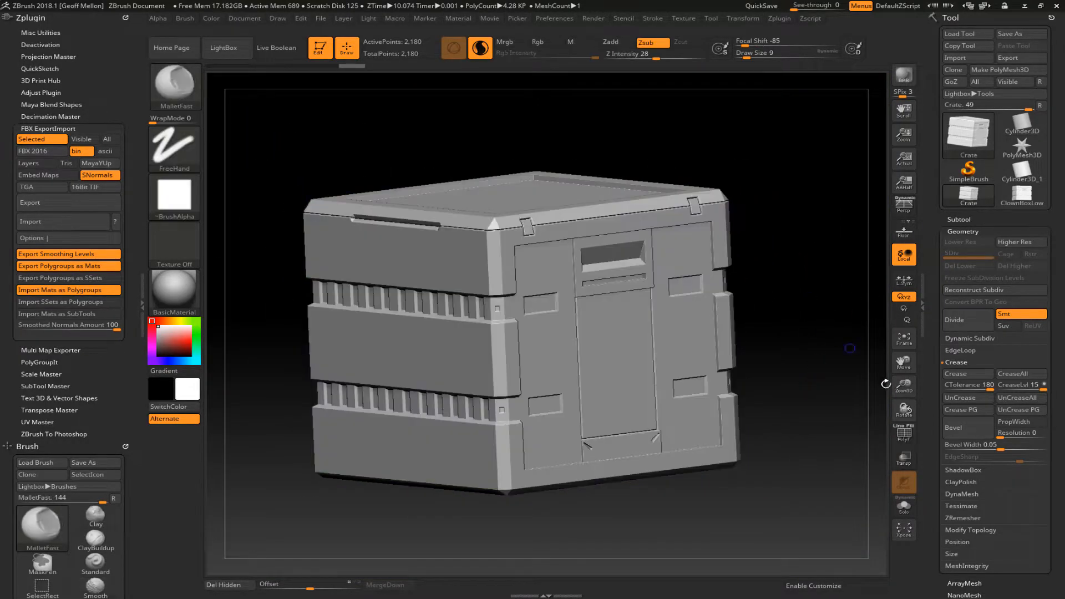
pyautogui.click(908, 438)
pyautogui.click(908, 437)
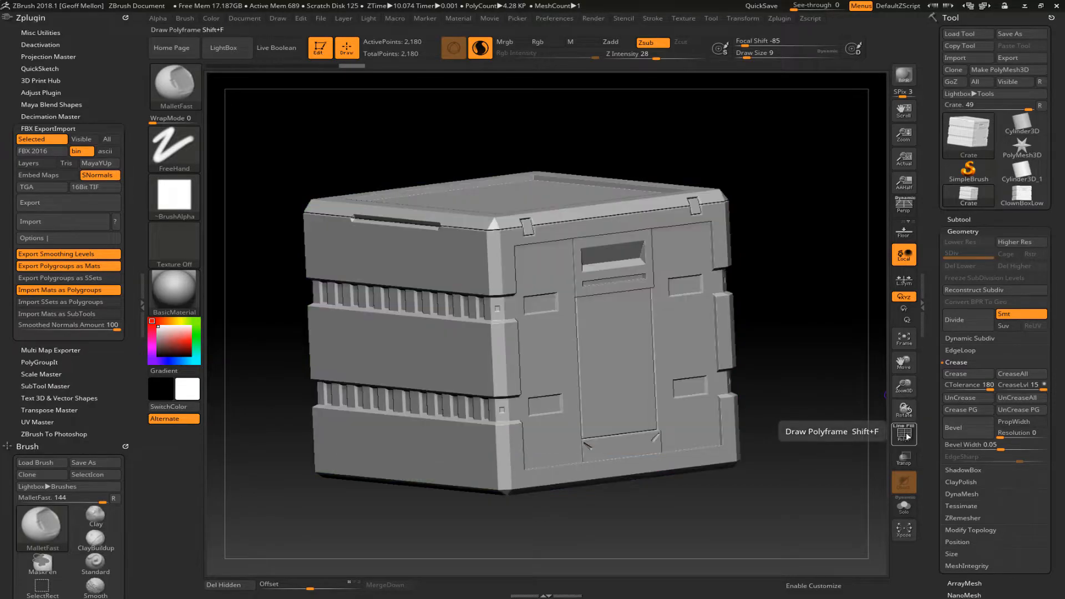
pyautogui.moveTo(785, 274)
pyautogui.mouseDown()
pyautogui.moveTo(802, 269)
pyautogui.moveTo(793, 270)
pyautogui.mouseUp()
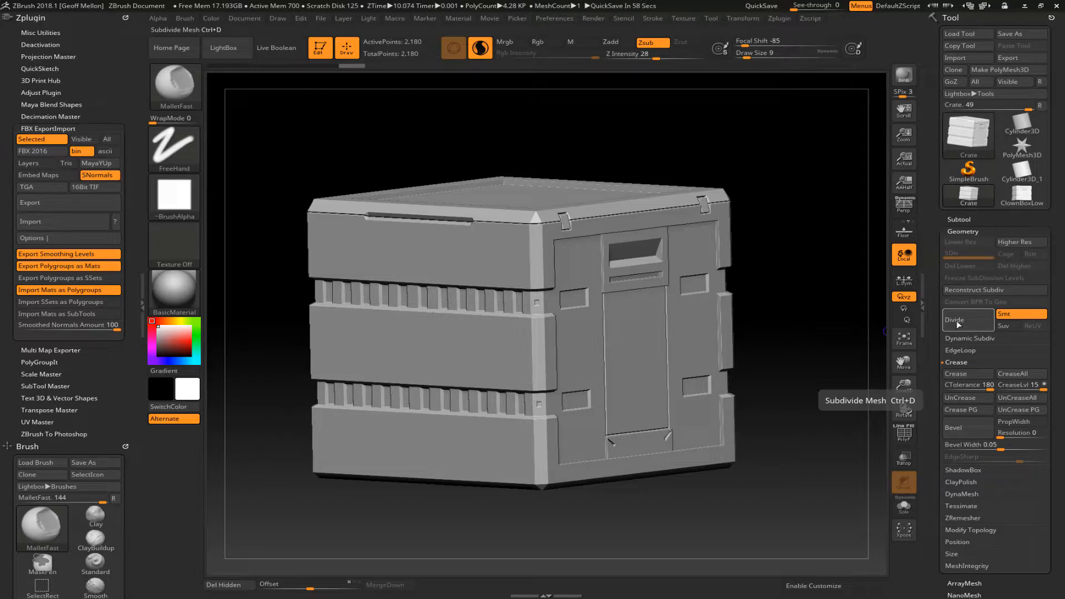
# Make the OBJ-imported ClownBoxLow the active tool in place of the Crate
pyautogui.click(1035, 198)
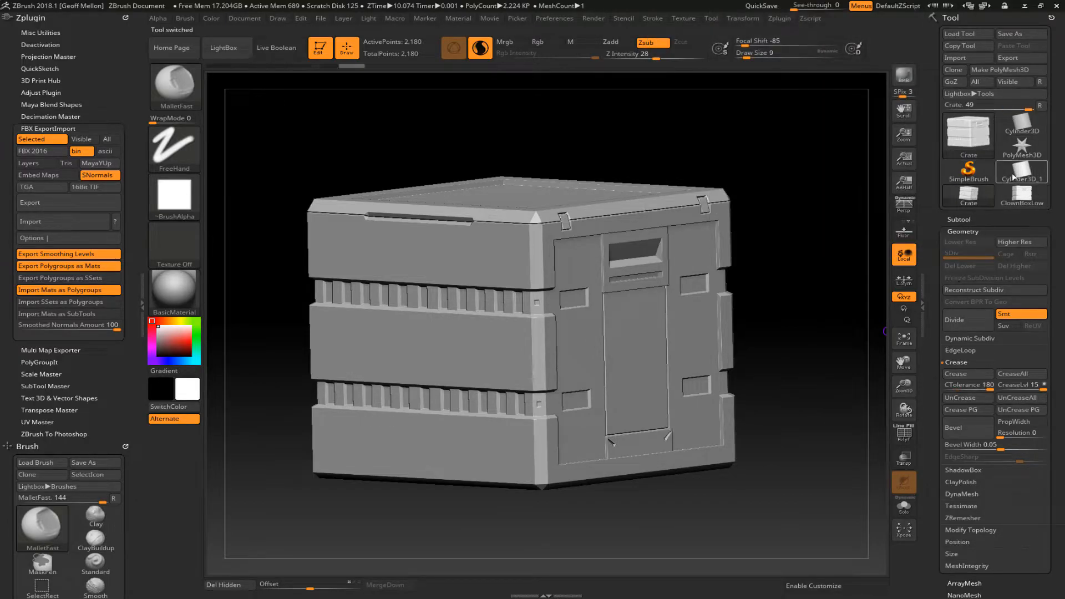
pyautogui.click(1022, 197)
pyautogui.click(967, 135)
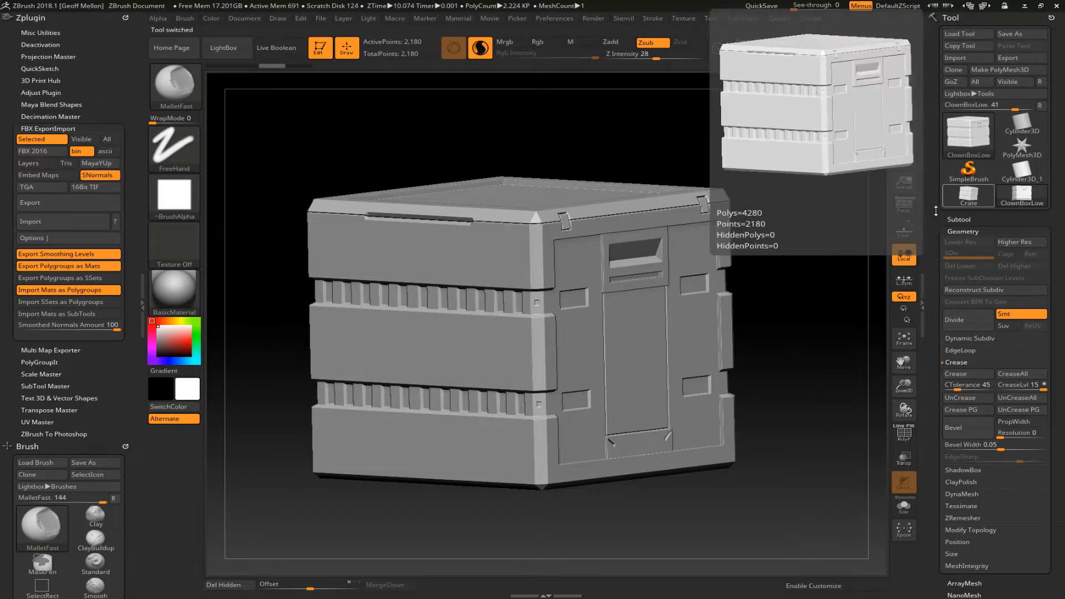
# Fold up the Geometry section, expand the Subtool list and duplicate the ClownBoxLow subtool
pyautogui.click(953, 220)
pyautogui.click(954, 219)
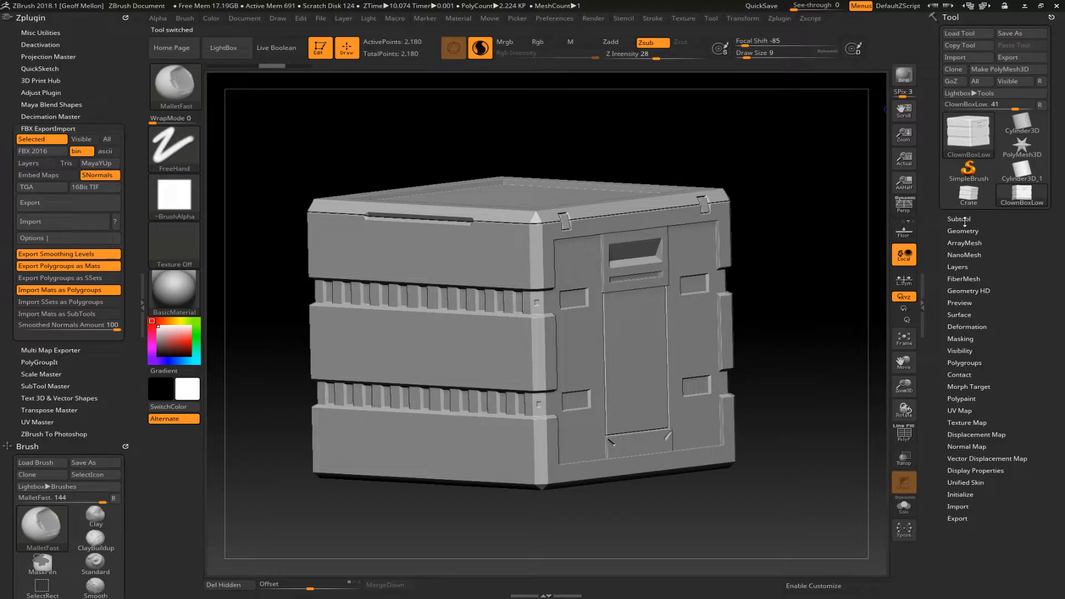
pyautogui.click(964, 220)
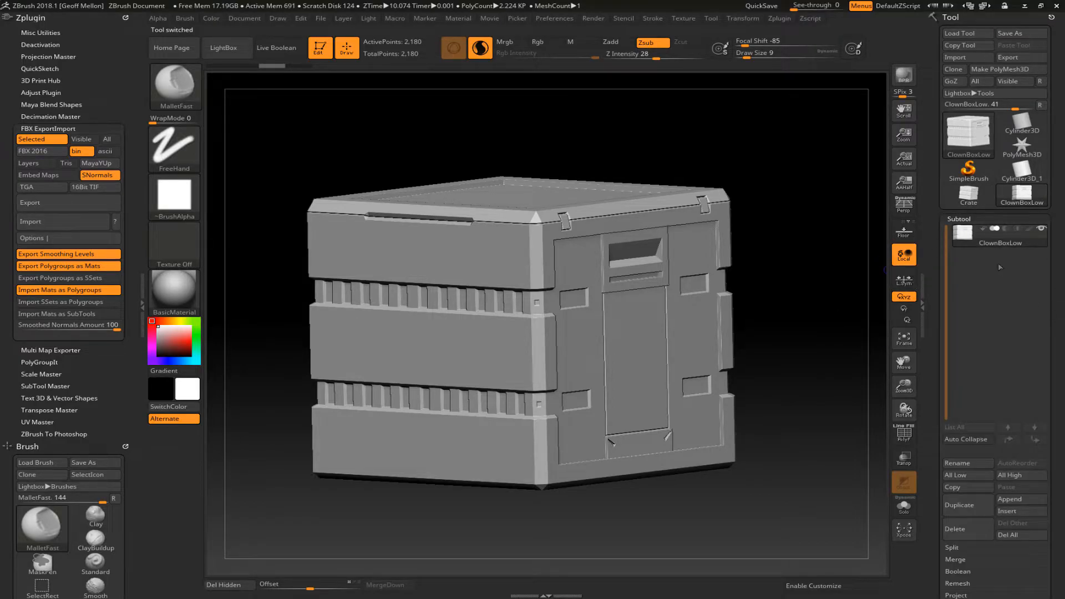
pyautogui.moveTo(1010, 248)
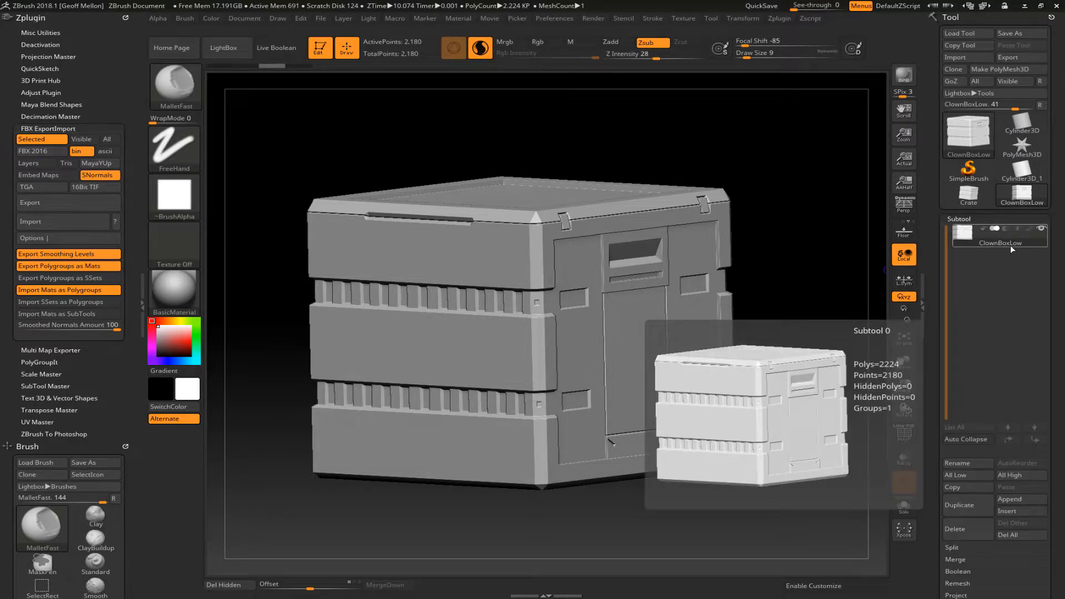
pyautogui.click(977, 511)
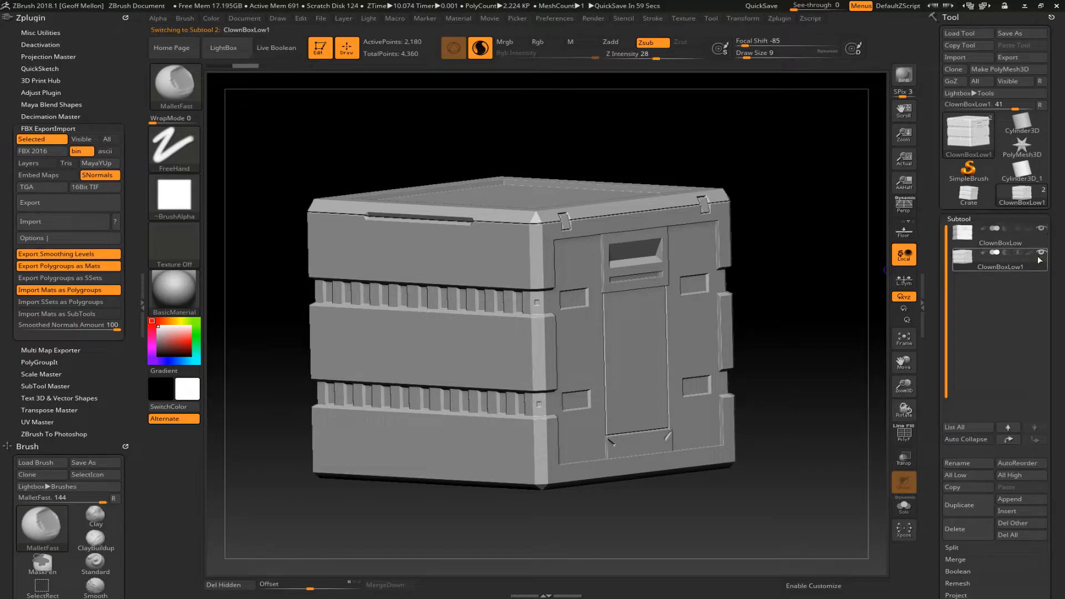
# Move the duplicate above the original ClownBoxLow in the subtool order and turn on the polyframe display
pyautogui.click(1041, 253)
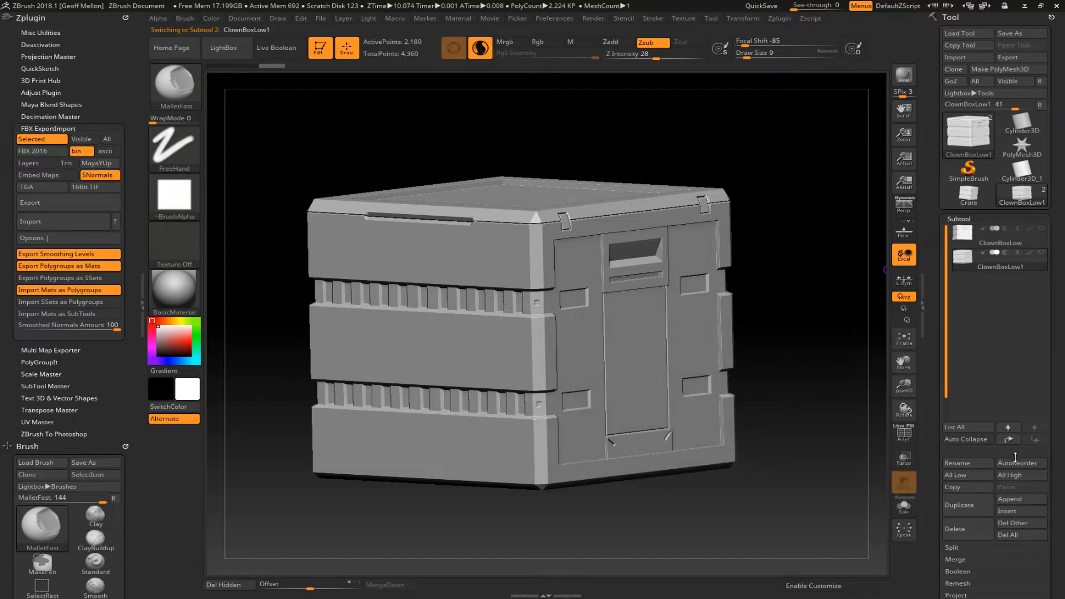
pyautogui.click(1007, 427)
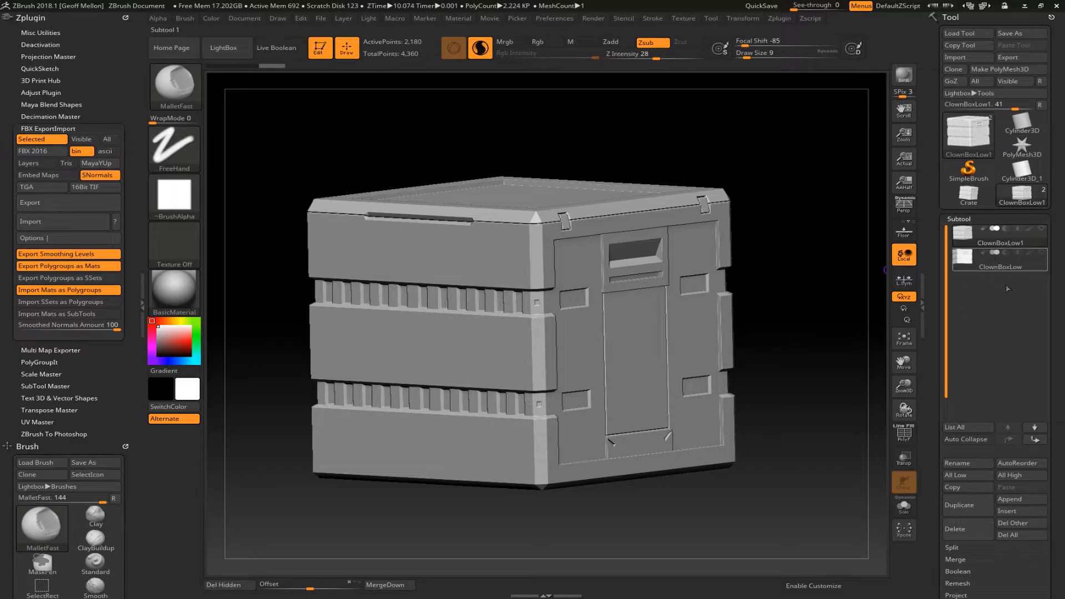
pyautogui.moveTo(1018, 235)
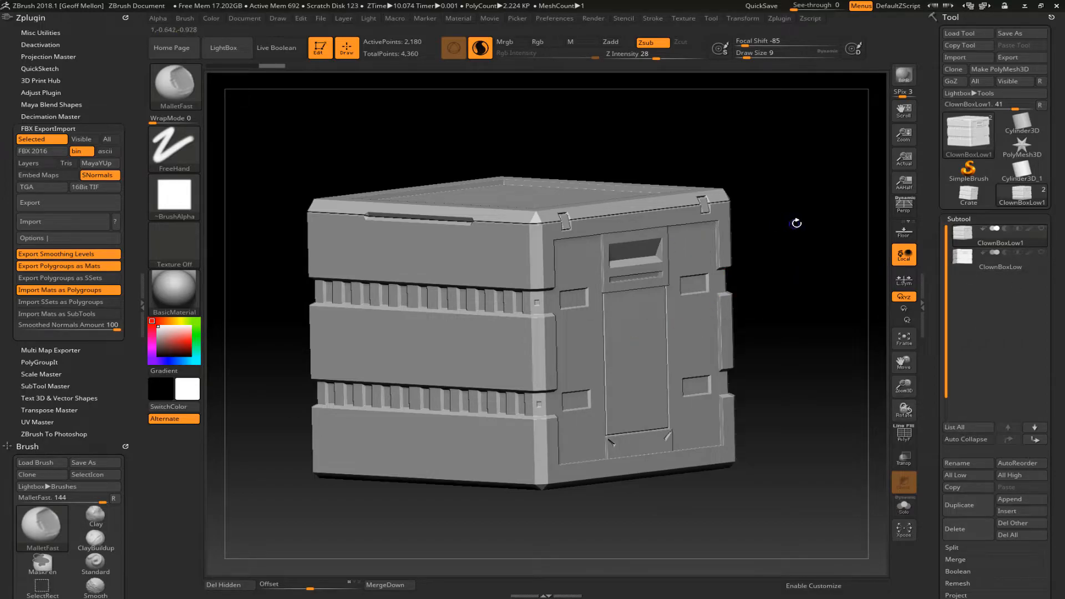
pyautogui.hotkey('shift', 'f')
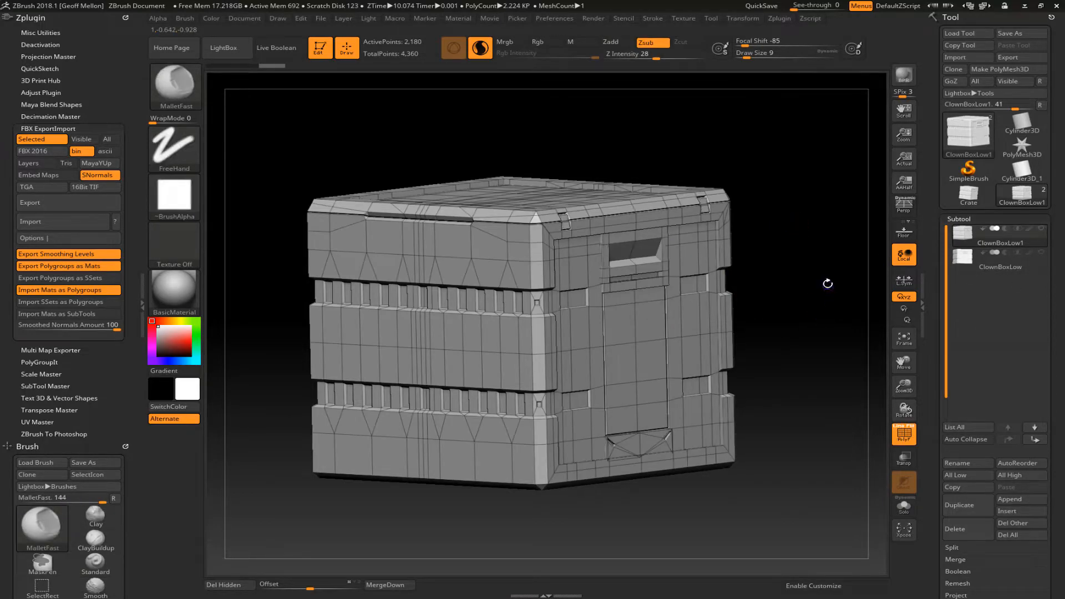
# Delete the original ClownBoxLow subtool and accept that the operation cannot be undone
pyautogui.click(1001, 259)
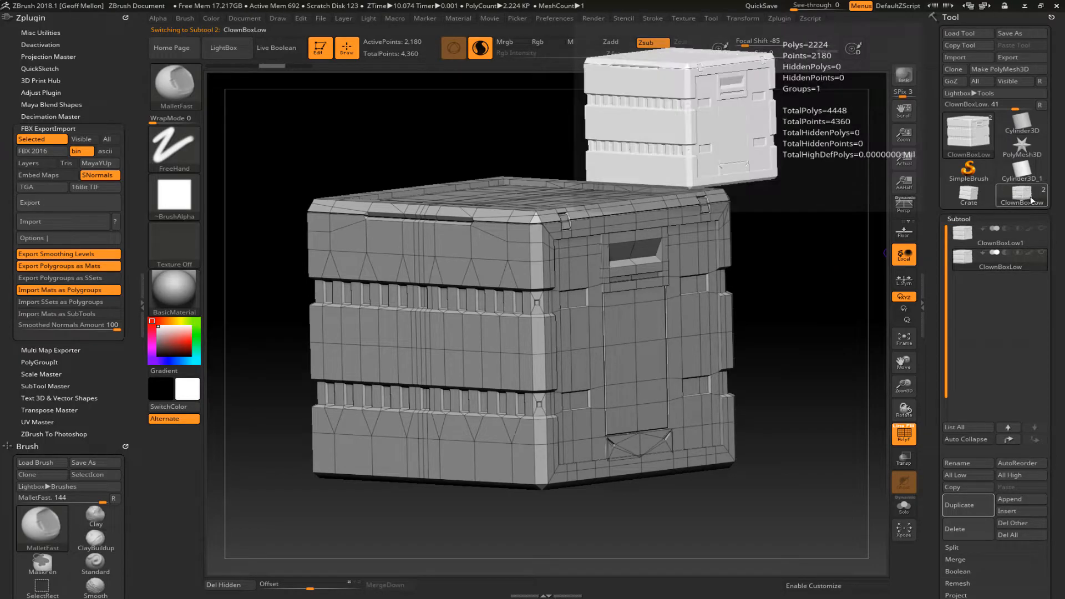
pyautogui.click(963, 529)
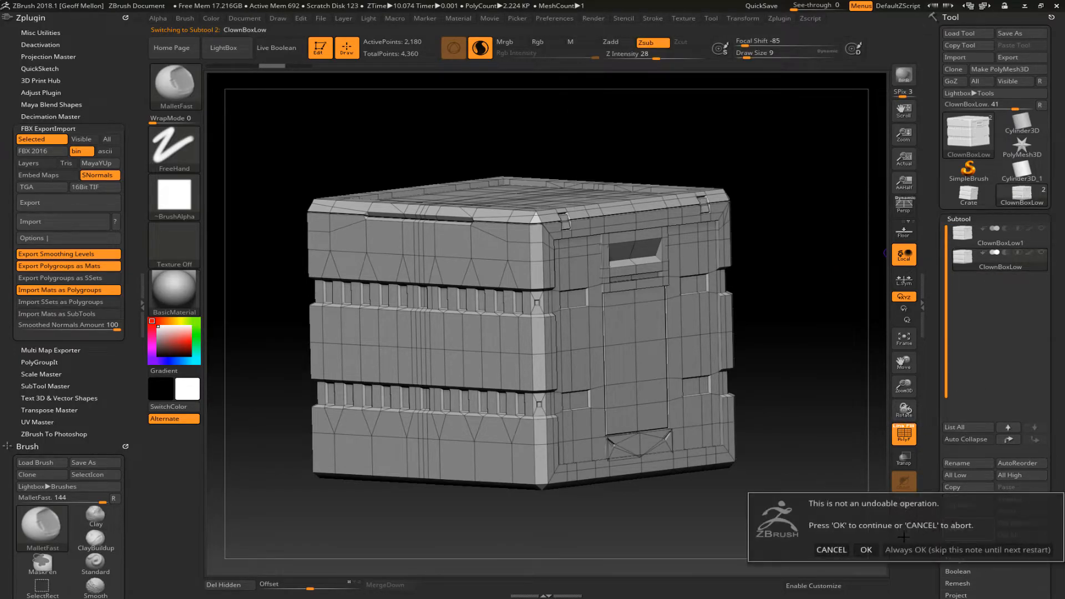
pyautogui.click(866, 550)
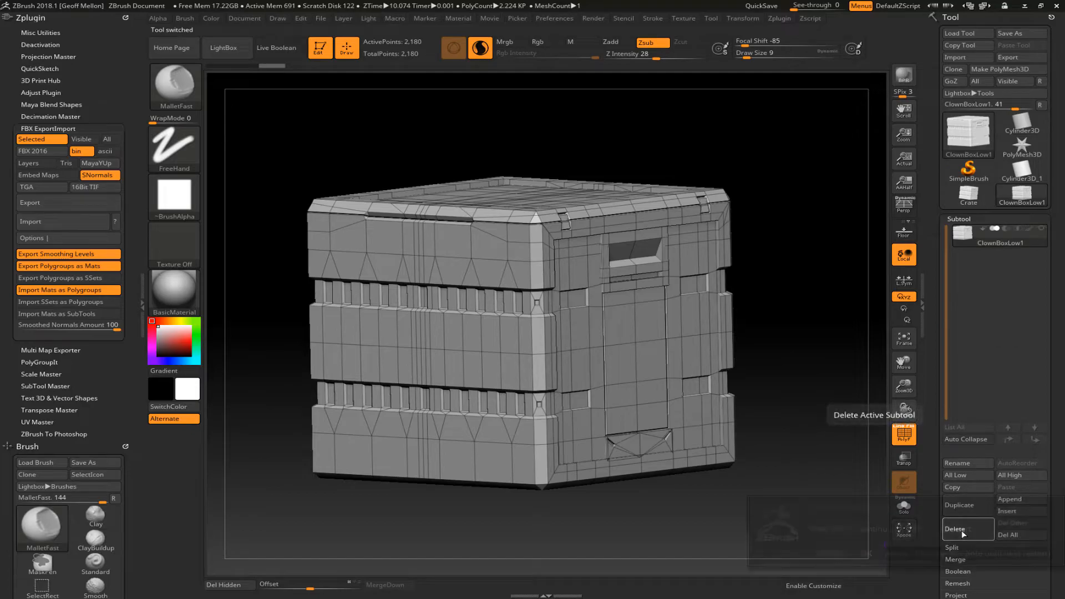
pyautogui.click(866, 552)
# Make the Crate the active tool, duplicate its subtool and reselect the original copy
pyautogui.click(973, 196)
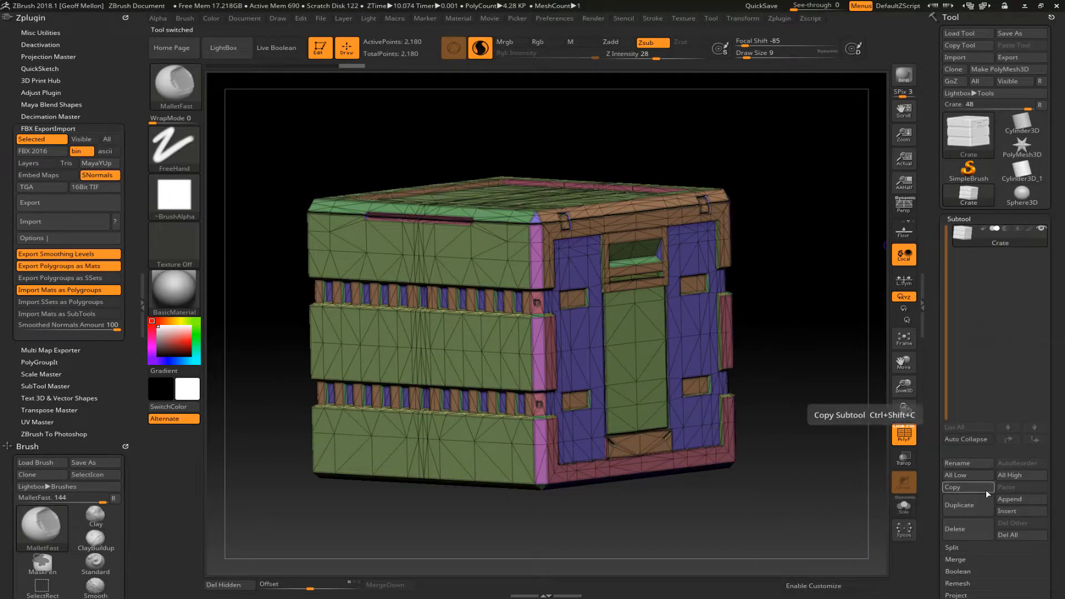
pyautogui.click(959, 504)
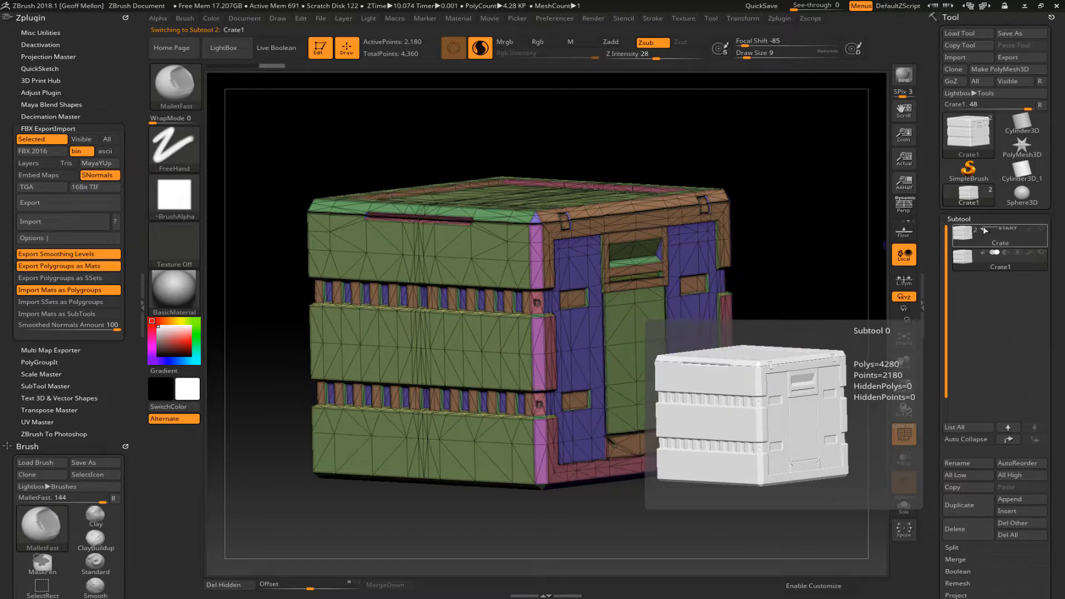
pyautogui.click(993, 237)
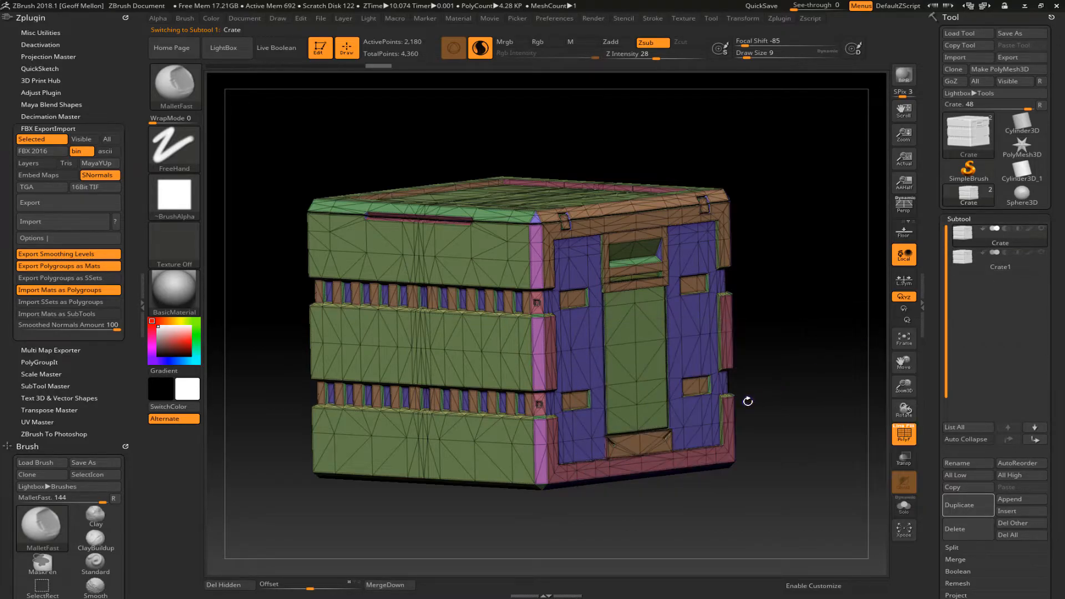
pyautogui.moveTo(816, 303)
pyautogui.mouseDown()
pyautogui.moveTo(799, 312)
pyautogui.moveTo(808, 306)
pyautogui.mouseUp()
# Place the duplicated crate first in the subtool order and rename it Crate High
pyautogui.moveTo(1026, 232)
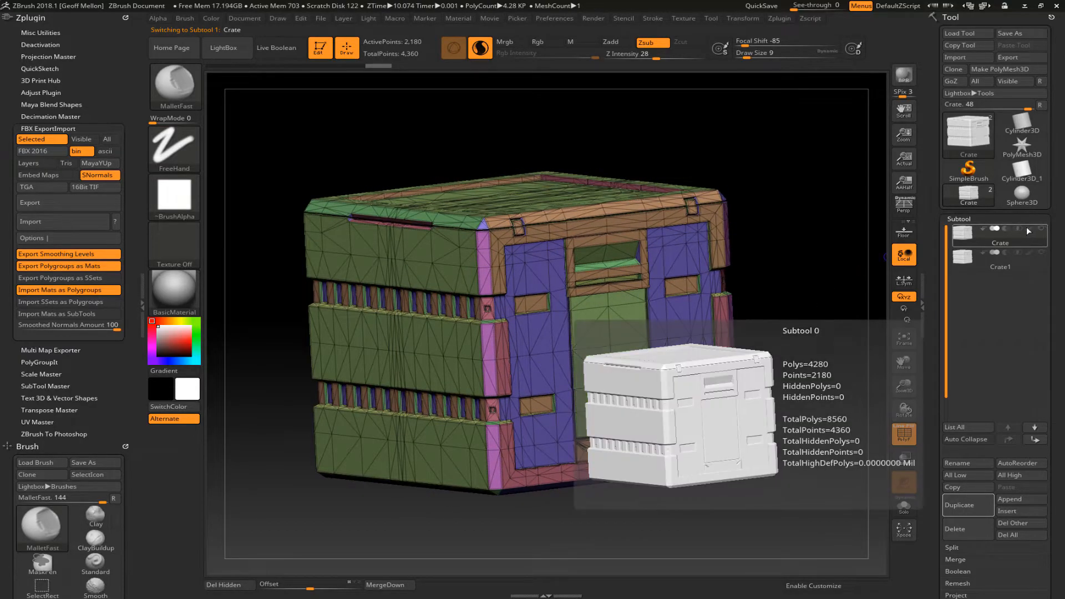
pyautogui.click(1024, 264)
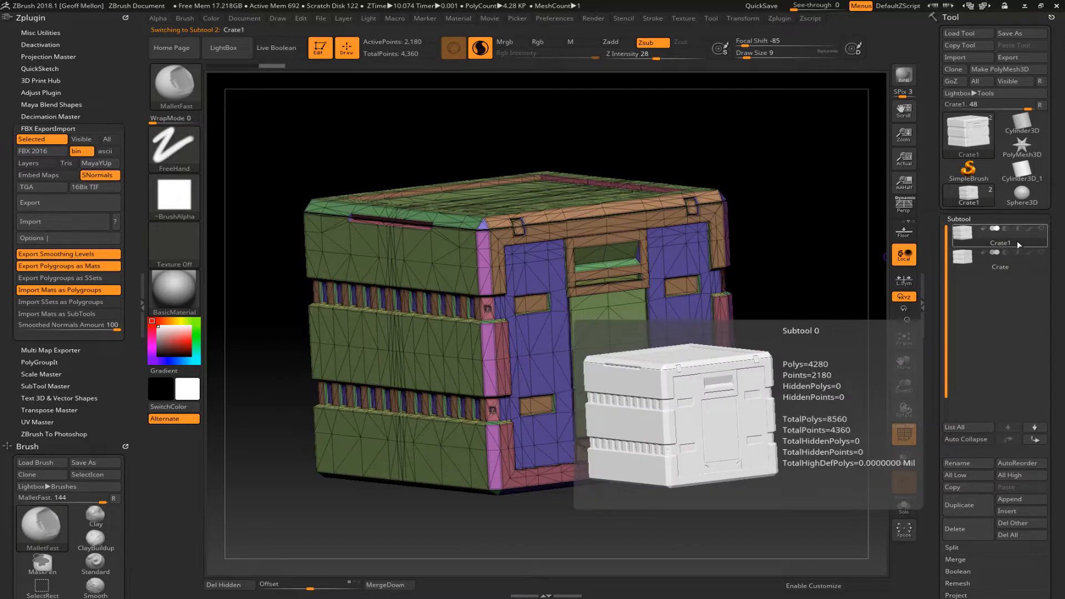
pyautogui.click(976, 464)
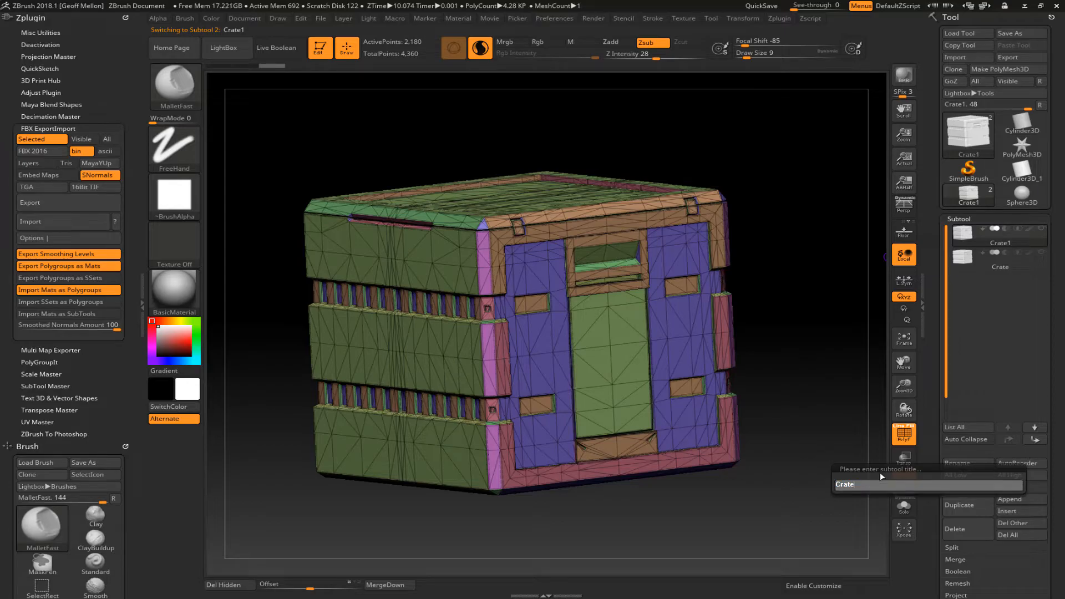
pyautogui.write('High')
pyautogui.press('Return')
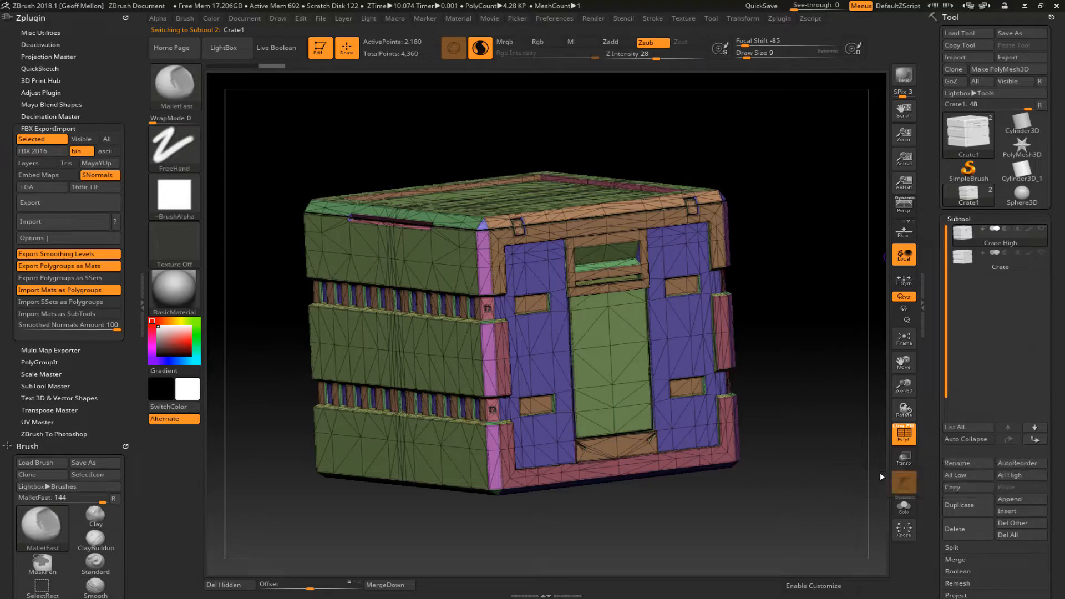
# Rename the original Crate subtool as Crate Low
pyautogui.click(998, 265)
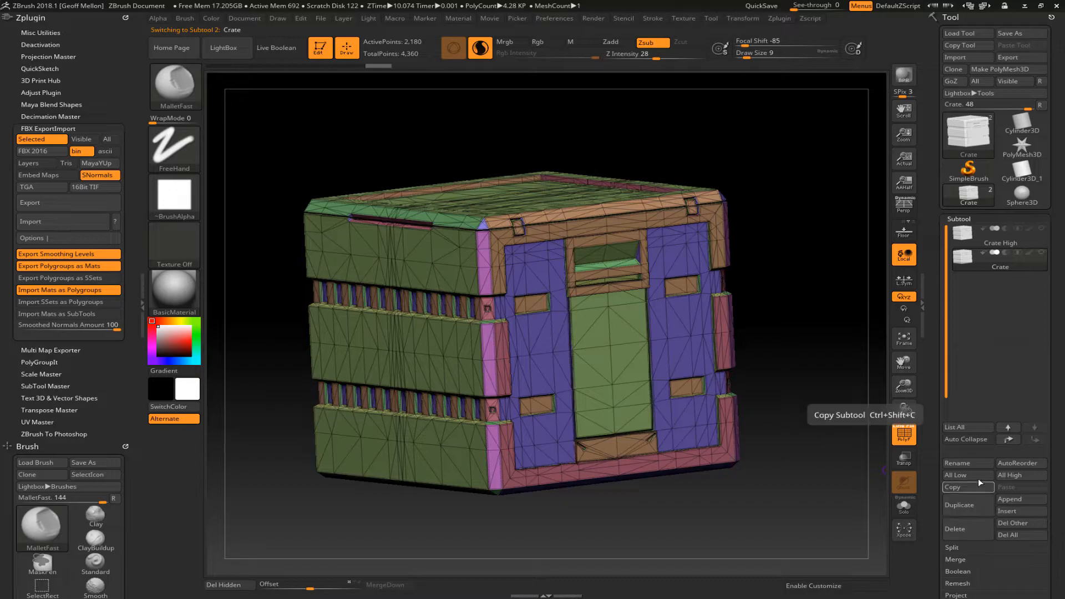
pyautogui.click(976, 465)
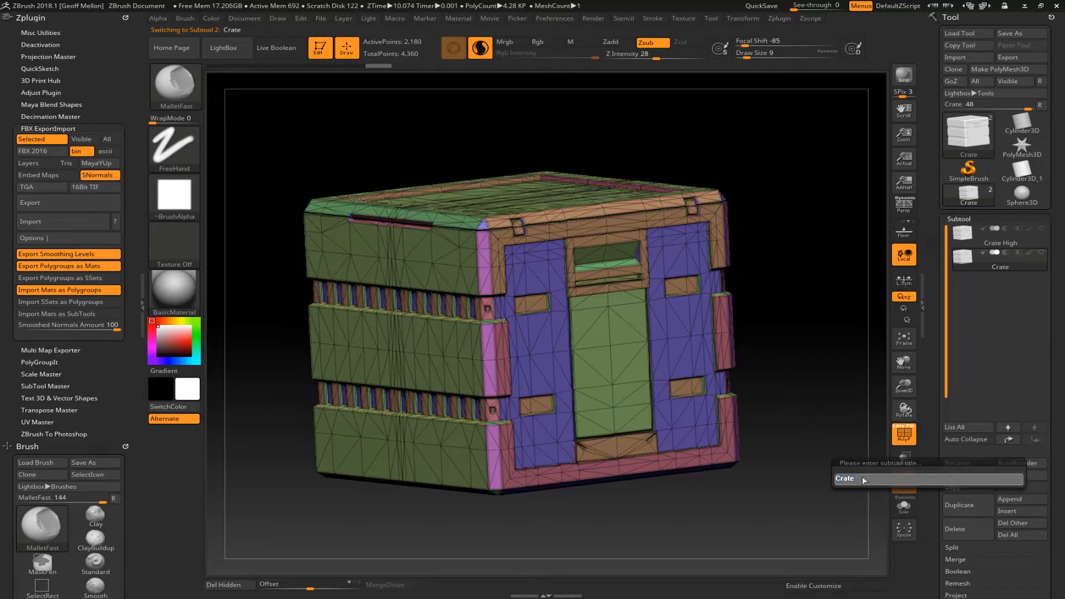
pyautogui.write('Low')
pyautogui.press('Return')
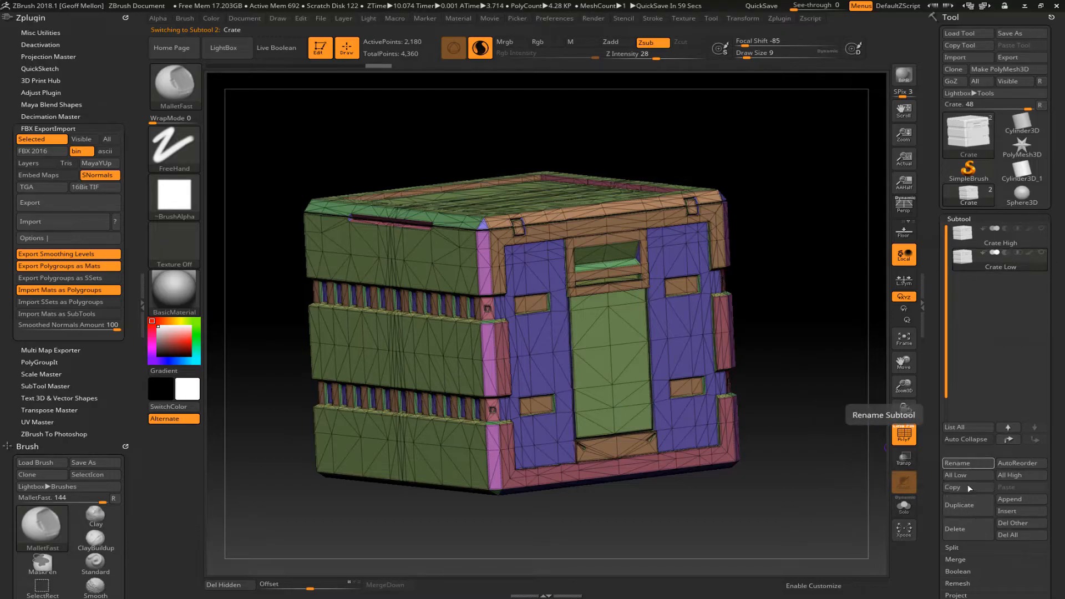
# Remove all creases from the Crate Low subtool with UnCreaseAll in the Geometry settings
pyautogui.scroll(-5, 949, 397)
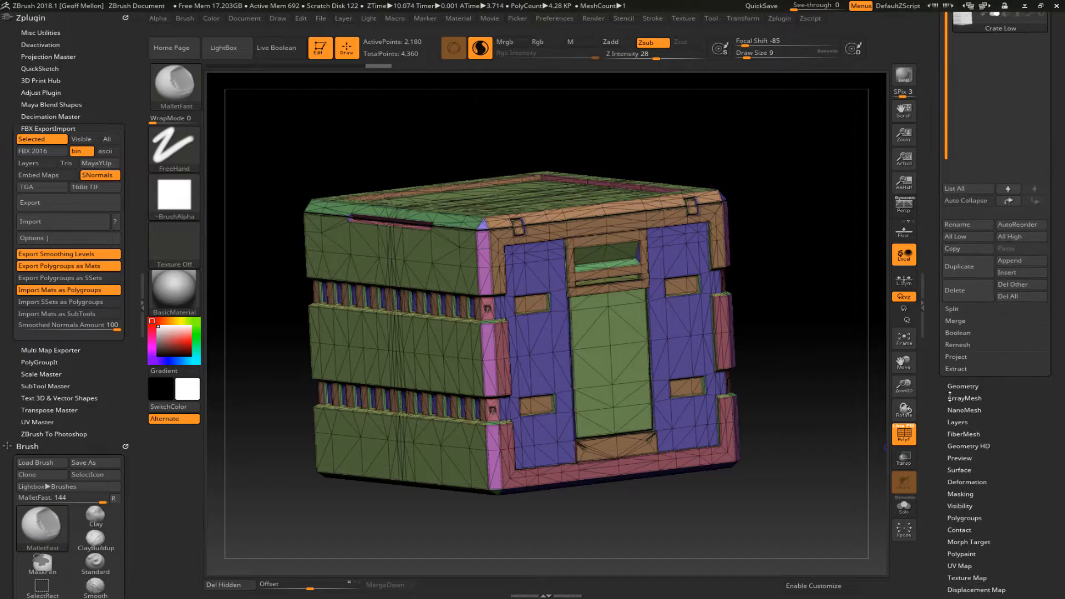
pyautogui.click(968, 386)
pyautogui.scroll(2, 1034, 385)
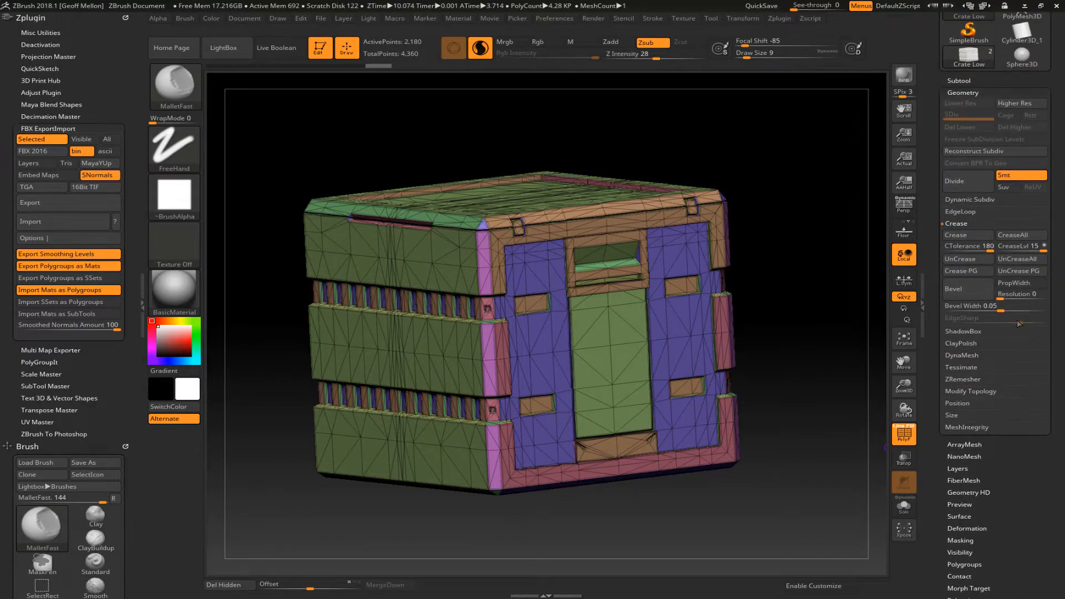
pyautogui.click(1029, 259)
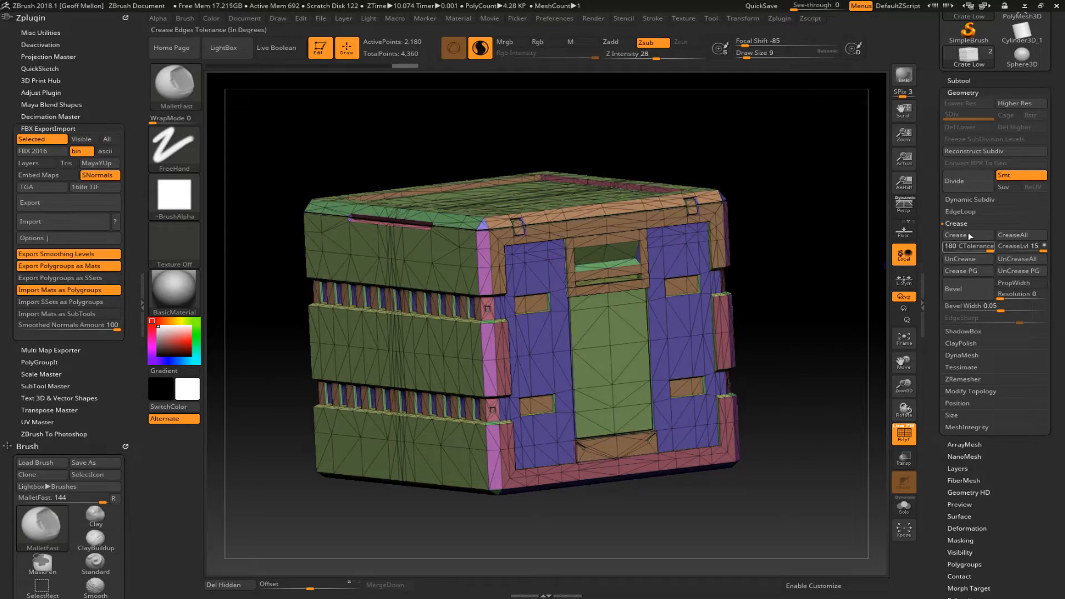
# Try dividing the uncreased Crate Low once and view its smoothed surface without the polyframe
pyautogui.click(973, 182)
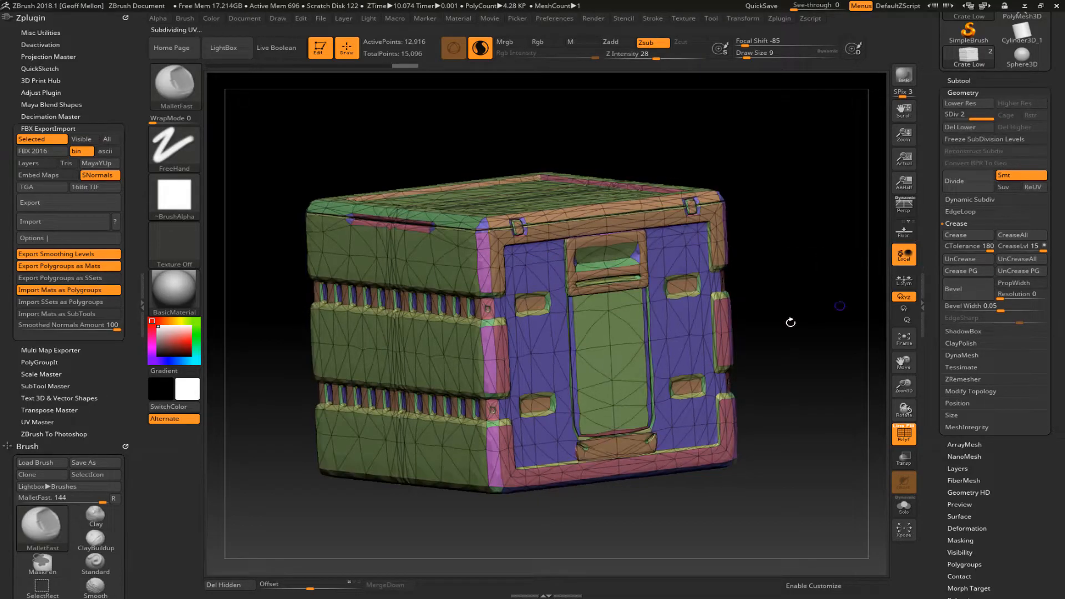
pyautogui.hotkey('shift', 'f')
pyautogui.moveTo(845, 220); pyautogui.dragTo(810, 233)
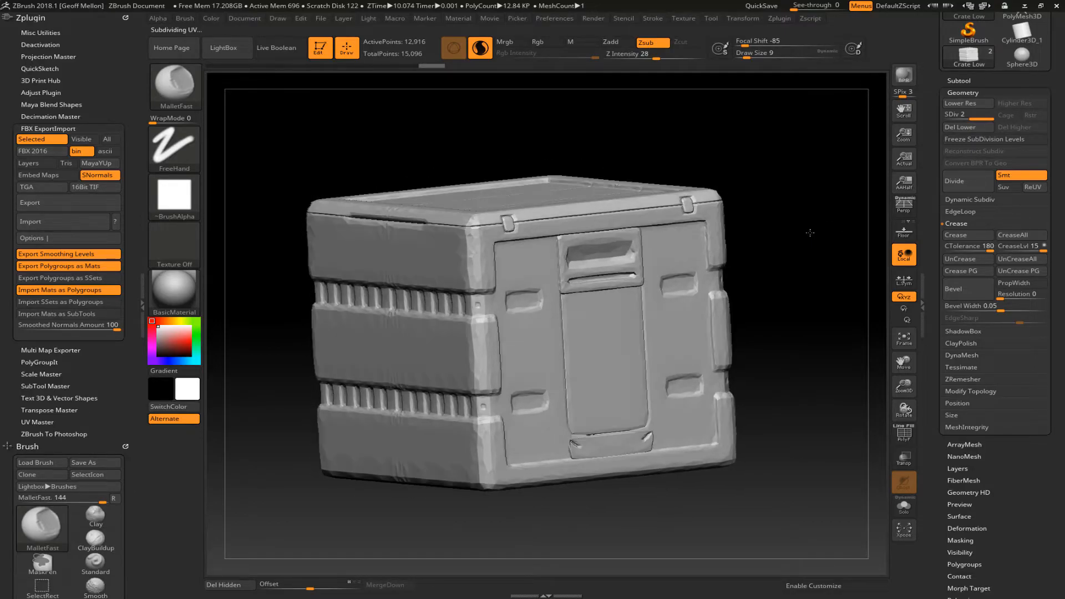
pyautogui.hotkey('shift', 'd')
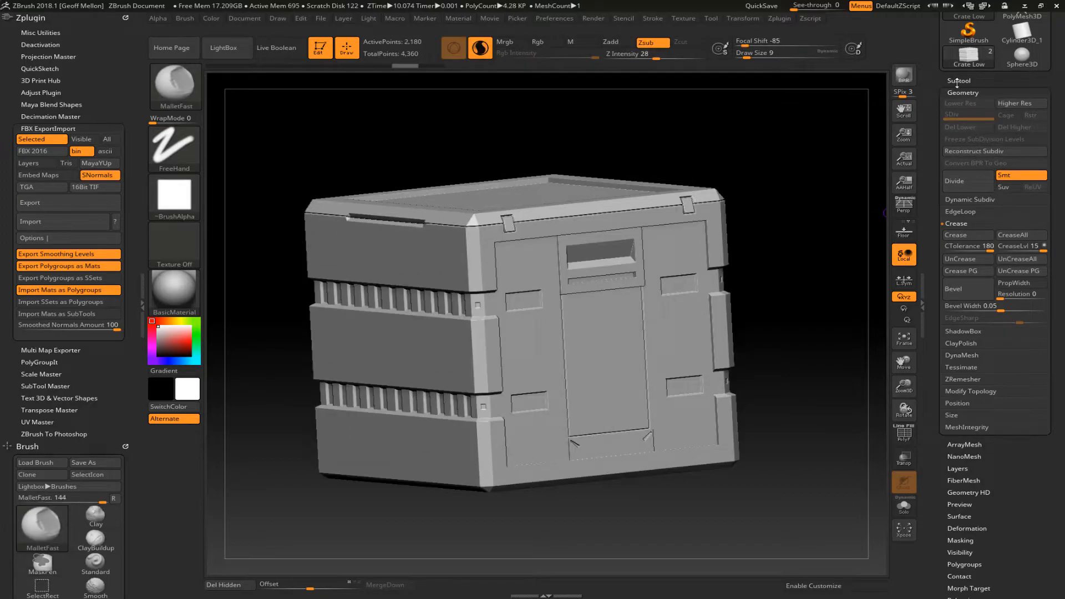
# Switch between the two crates, leave Crate High as the active subtool and reopen its Geometry settings
pyautogui.press('Down')
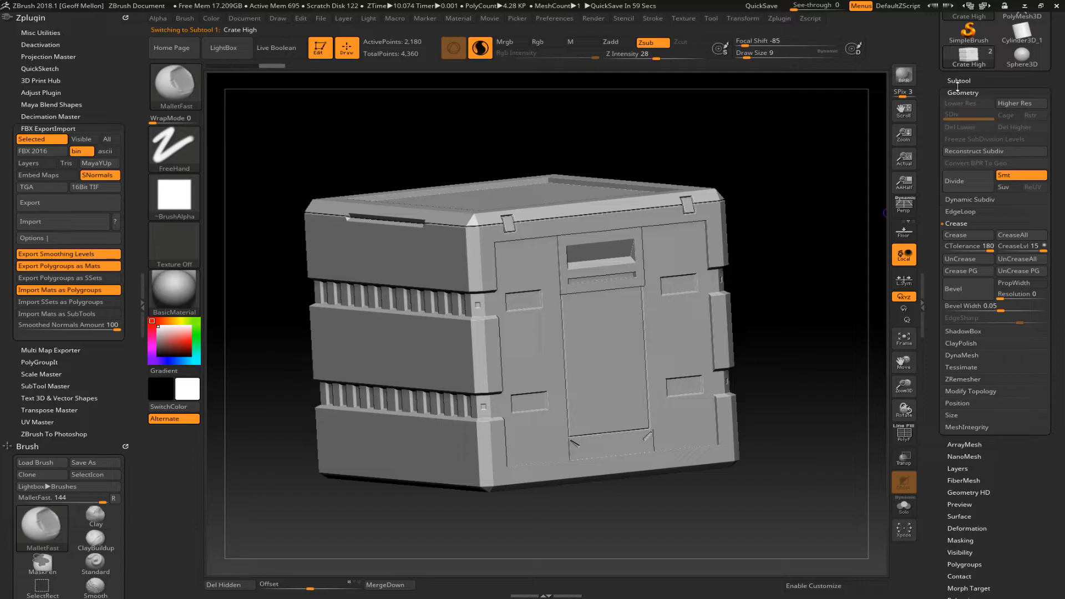
pyautogui.click(957, 81)
pyautogui.press('Down')
pyautogui.press('Up')
pyautogui.press('Down')
pyautogui.press('Up')
pyautogui.click(960, 81)
pyautogui.moveTo(797, 187)
pyautogui.mouseDown()
pyautogui.moveTo(825, 217)
pyautogui.moveTo(804, 174)
pyautogui.mouseUp()
pyautogui.click(962, 93)
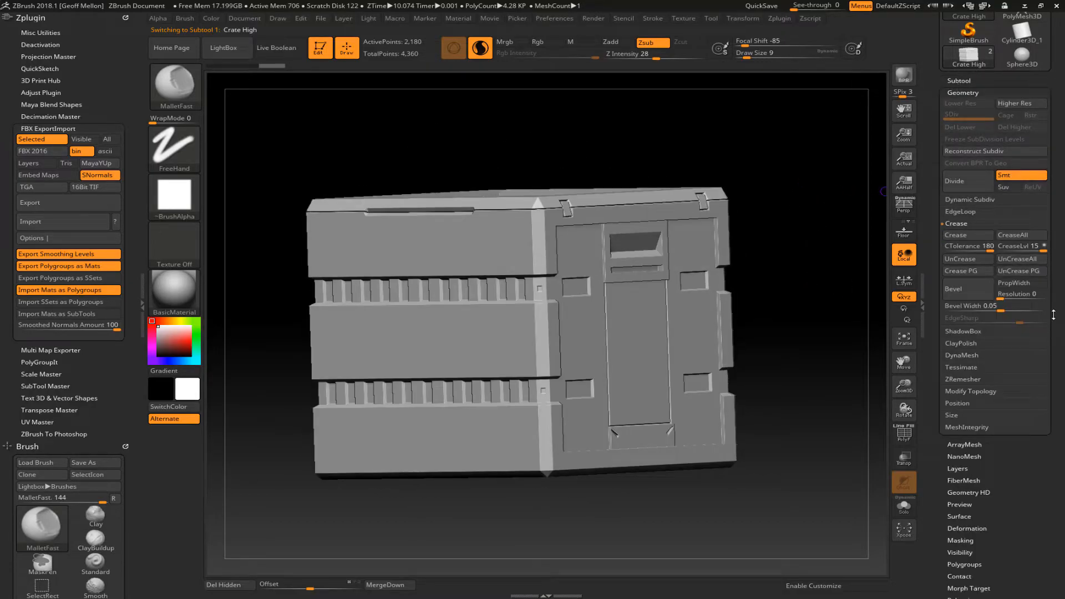
# Check the polygroups of Crate High with the polyframe display and return to plain shading
pyautogui.press('shift')
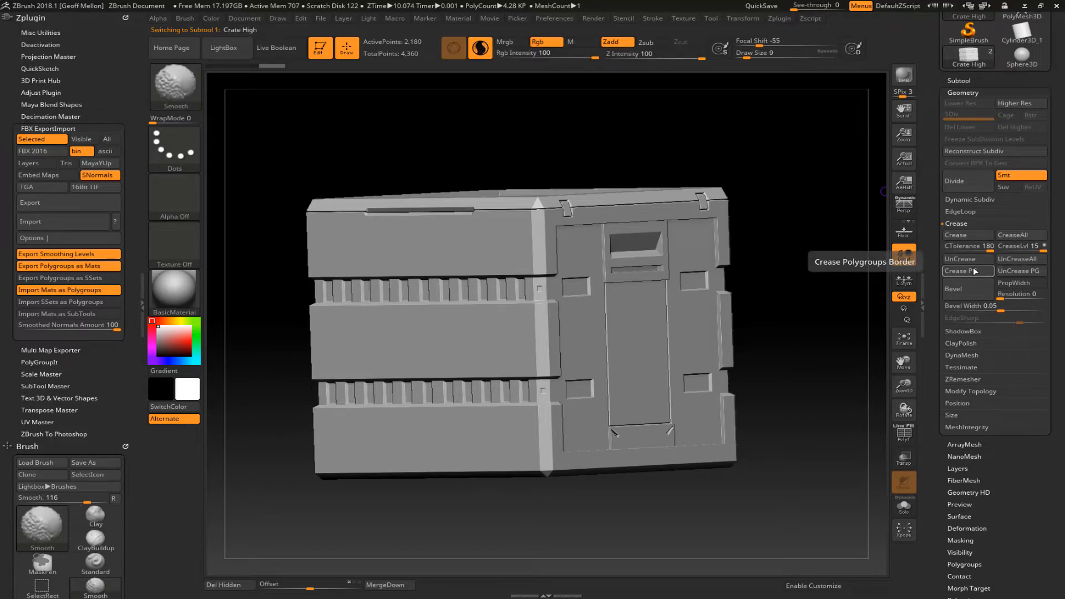
pyautogui.hotkey('shift', 'f')
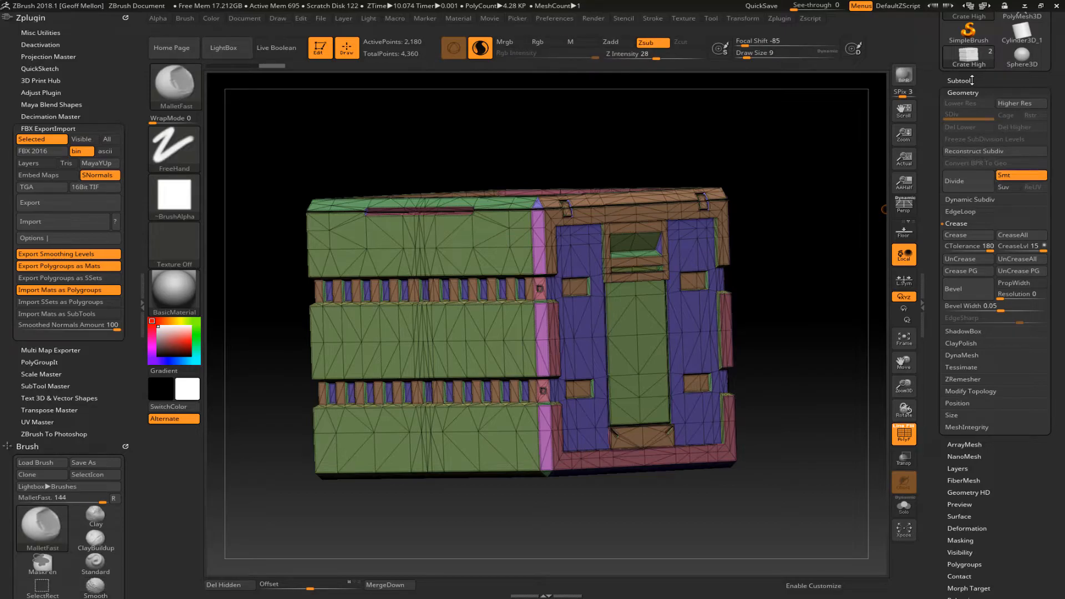
pyautogui.click(968, 89)
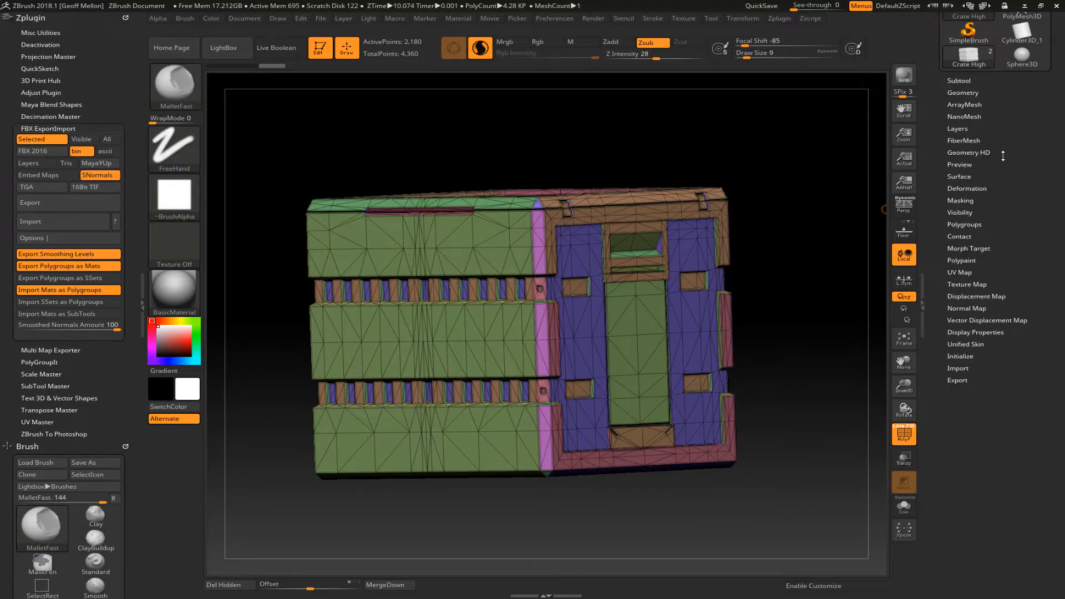
pyautogui.click(962, 93)
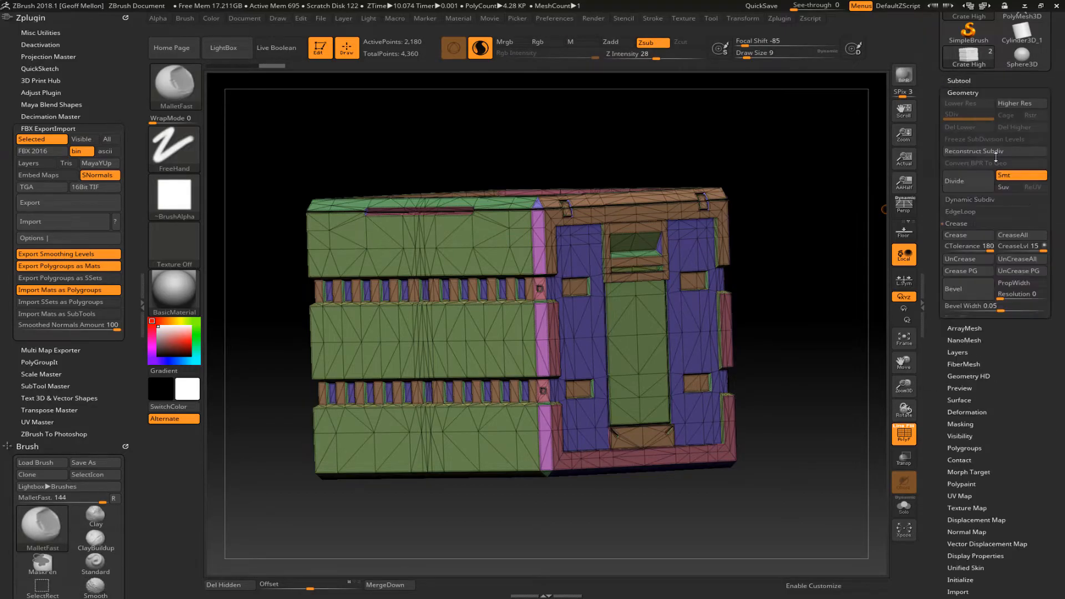
pyautogui.press('shift')
pyautogui.hotkey('shift', 'f')
# Divide the creased Crate High up to subdivision level 4
pyautogui.click(969, 181)
pyautogui.moveTo(784, 135)
pyautogui.mouseDown()
pyautogui.moveTo(810, 179)
pyautogui.moveTo(784, 136)
pyautogui.mouseUp()
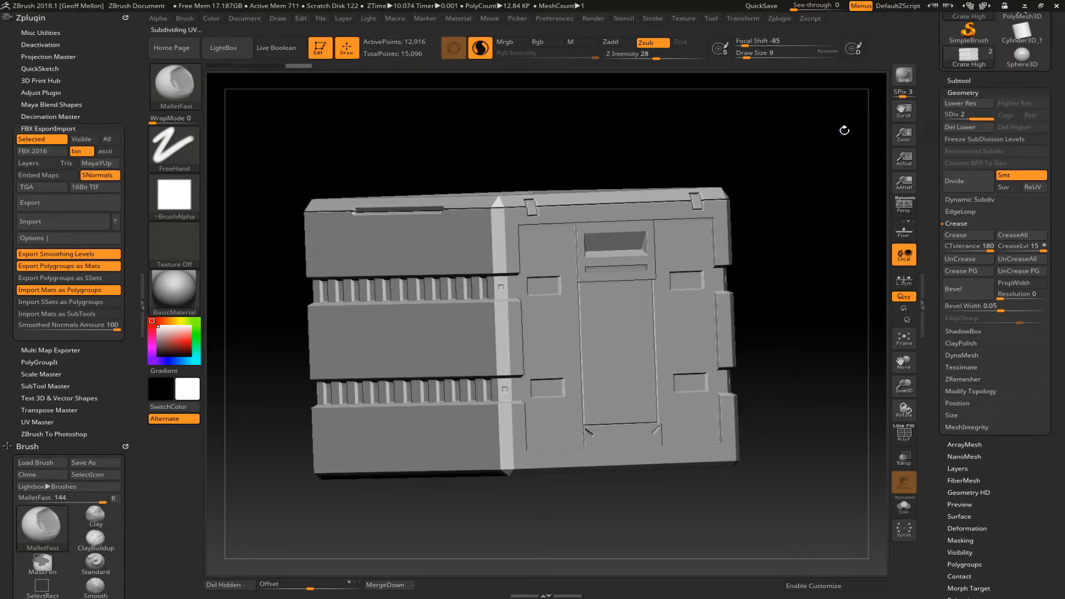
pyautogui.moveTo(968, 118)
pyautogui.mouseDown()
pyautogui.moveTo(908, 115)
pyautogui.moveTo(986, 127)
pyautogui.mouseUp()
pyautogui.press('ctrl')
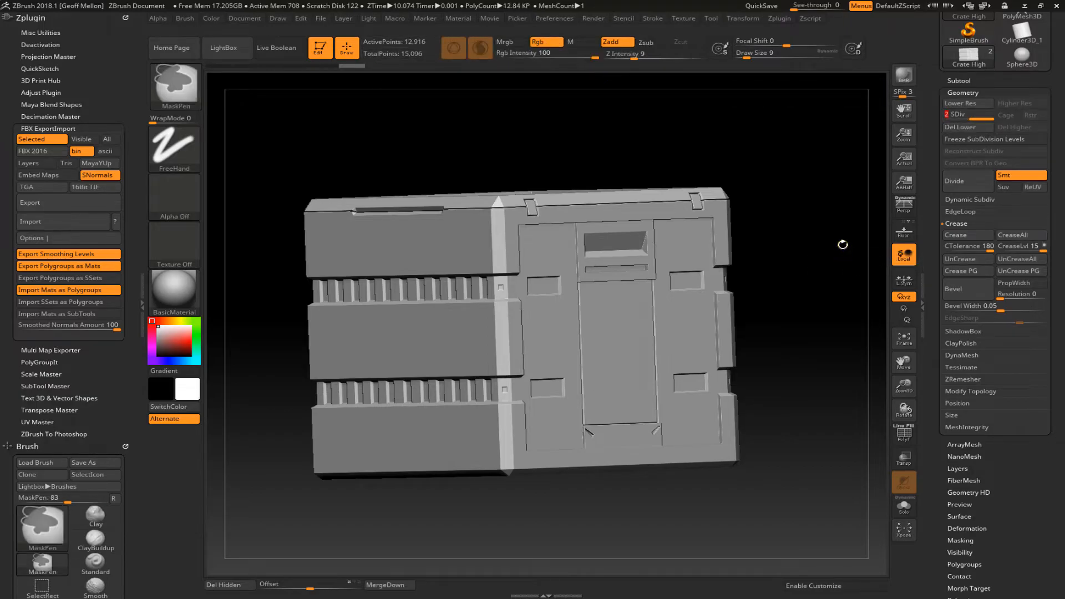
pyautogui.click(967, 182)
pyautogui.click(966, 182)
# Inspect the subdivided Crate High from the front and at an angle, and show its polyframe
pyautogui.moveTo(820, 227)
pyautogui.mouseDown()
pyautogui.moveTo(833, 205)
pyautogui.moveTo(816, 211)
pyautogui.mouseUp()
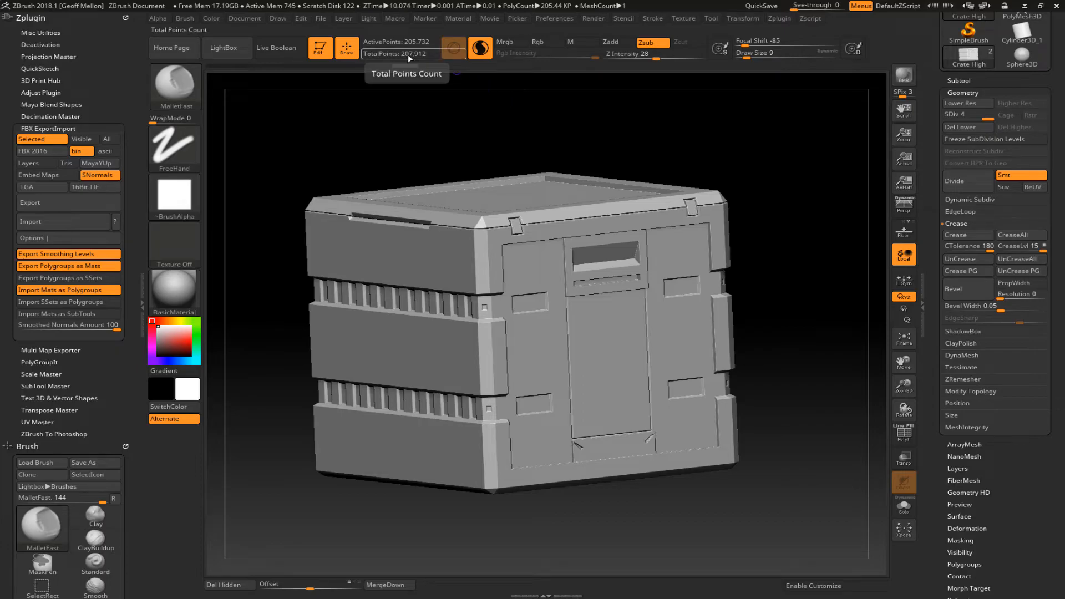
pyautogui.moveTo(766, 183); pyautogui.dragTo(741, 192)
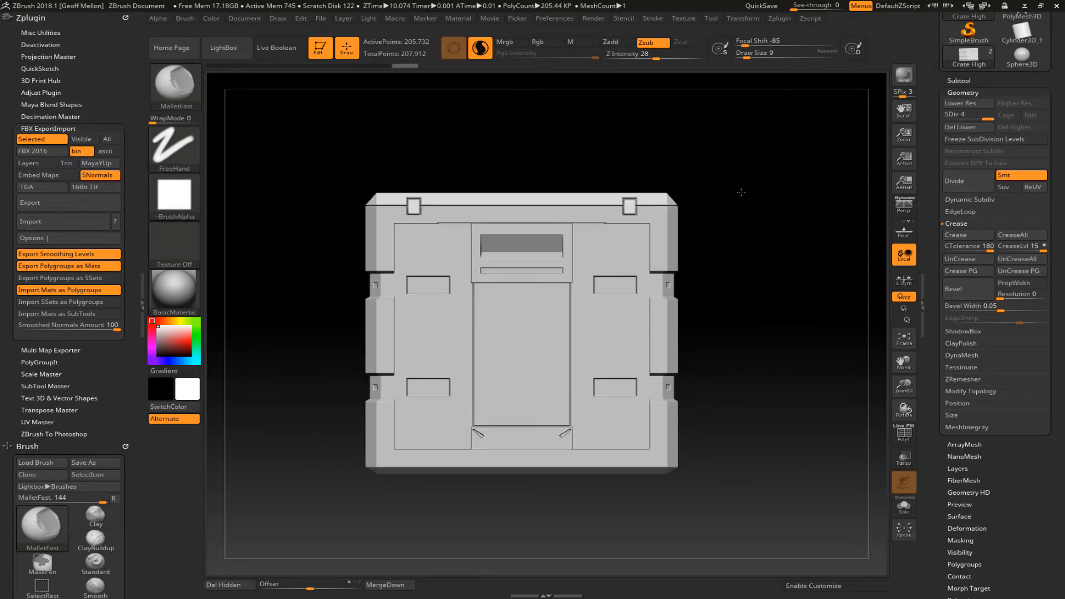
pyautogui.moveTo(751, 152); pyautogui.dragTo(771, 162)
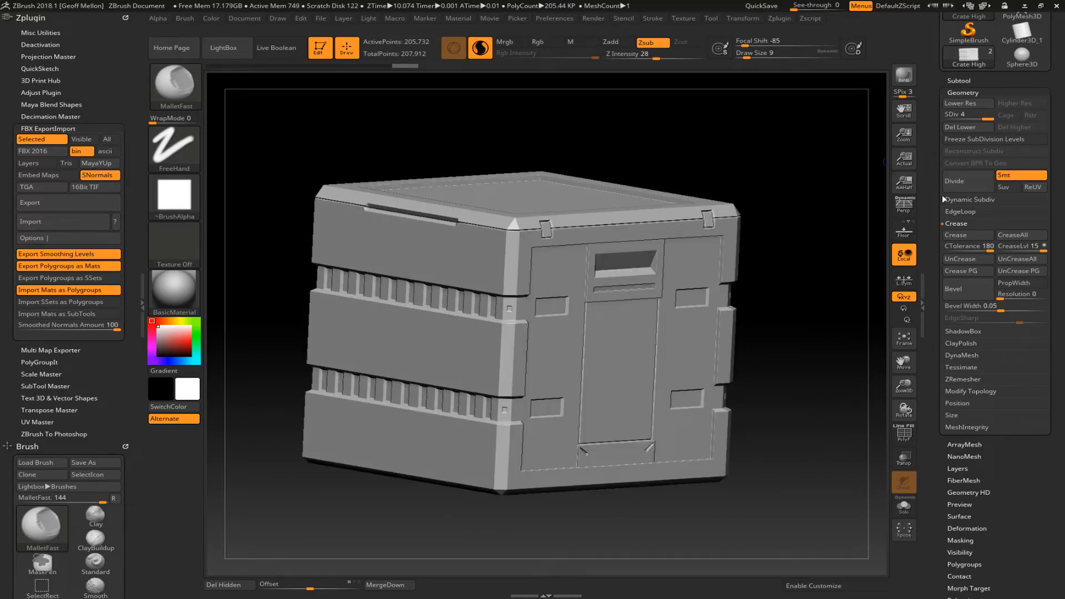
pyautogui.press('shift')
pyautogui.hotkey('shift', 'f')
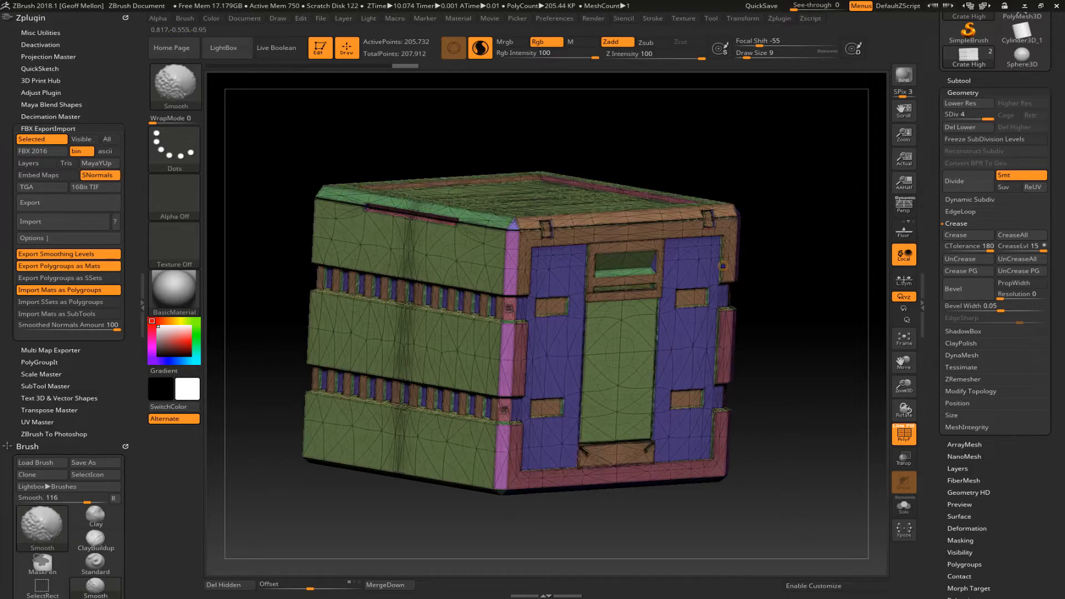
# Try removing all creases from Crate High and dividing it to subdivision level 5, inspect a corner close up, and undo both changes
pyautogui.moveTo(833, 156)
pyautogui.keyDown('alt'); pyautogui.mouseDown()
pyautogui.moveTo(849, 415)
pyautogui.moveTo(849, 166)
pyautogui.mouseUp(); pyautogui.keyUp('alt')
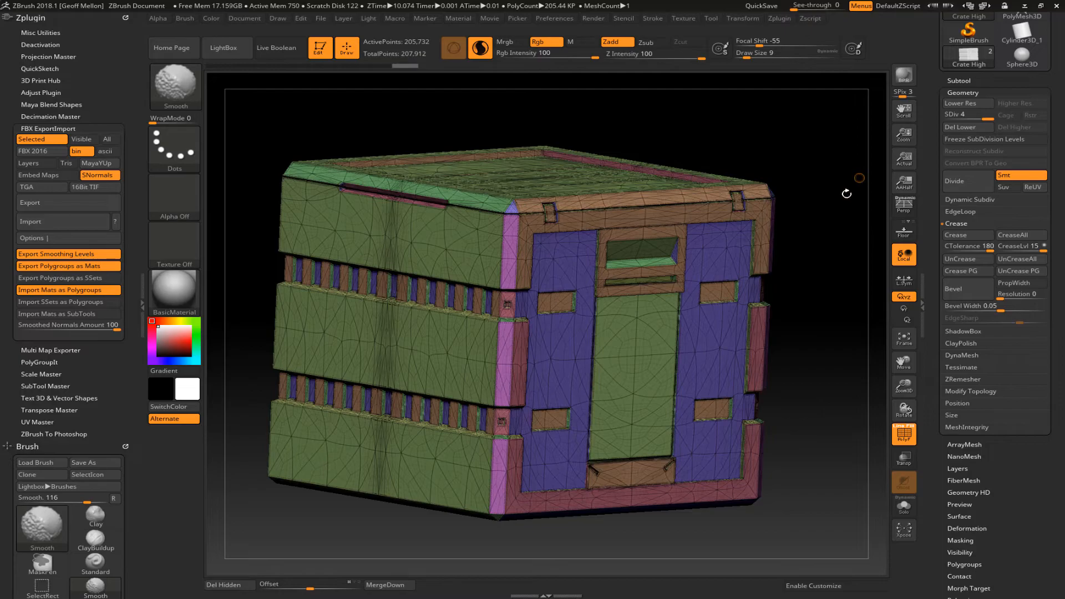
pyautogui.hotkey('shift', 'f')
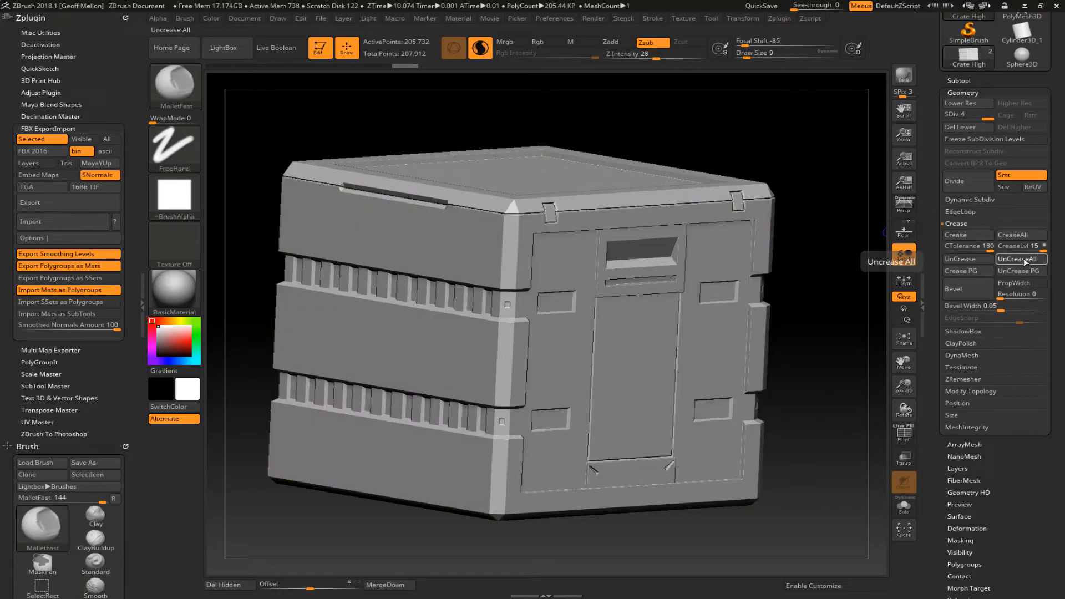
pyautogui.click(965, 176)
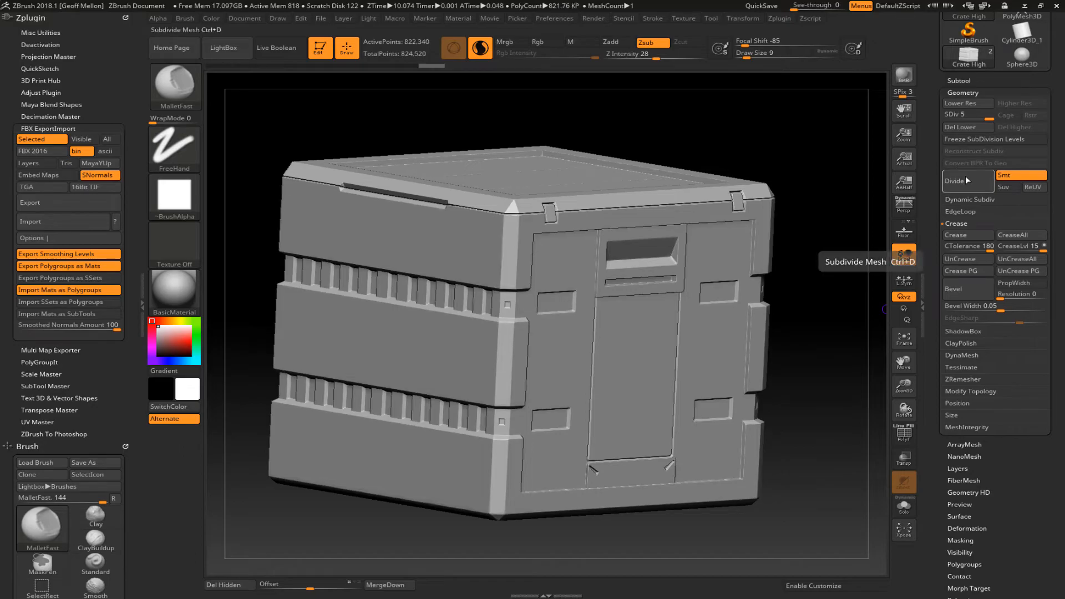
pyautogui.moveTo(820, 249); pyautogui.dragTo(844, 433)
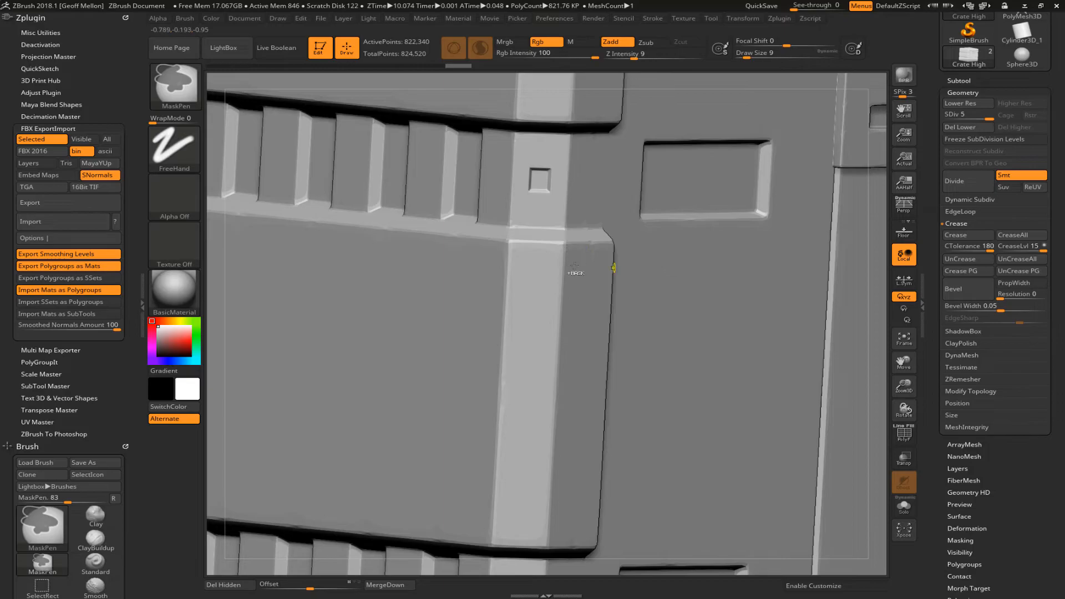
pyautogui.hotkey('shift', 'd')
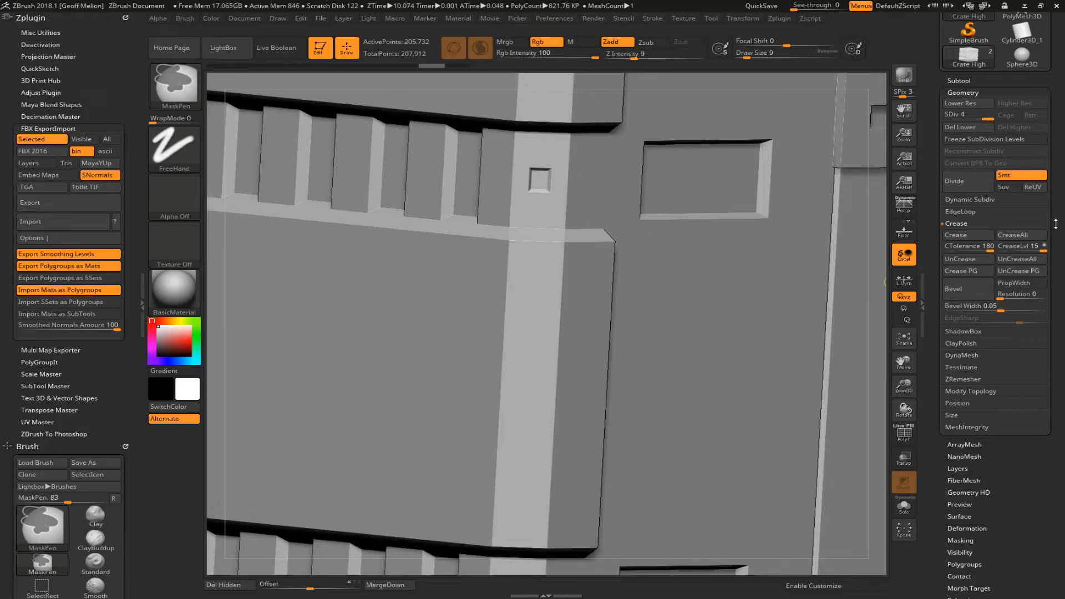
# Check the level 4 wireframe with the polyframe display, and divide the still-creased Crate High to subdivision level 5
pyautogui.hotkey('shift', 'f')
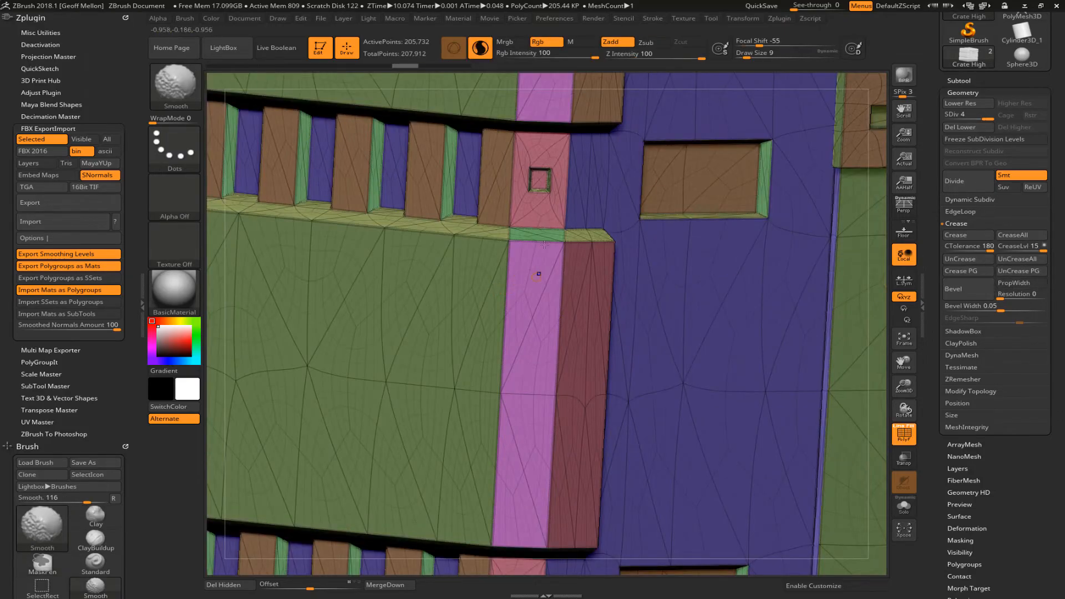
pyautogui.hotkey('shift', 'f')
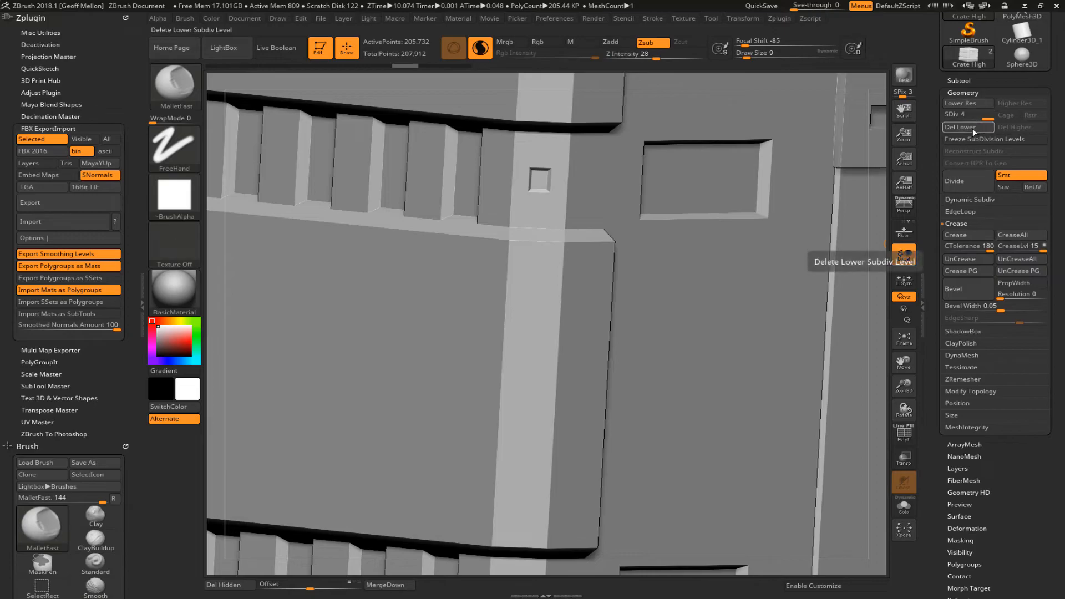
pyautogui.press('d')
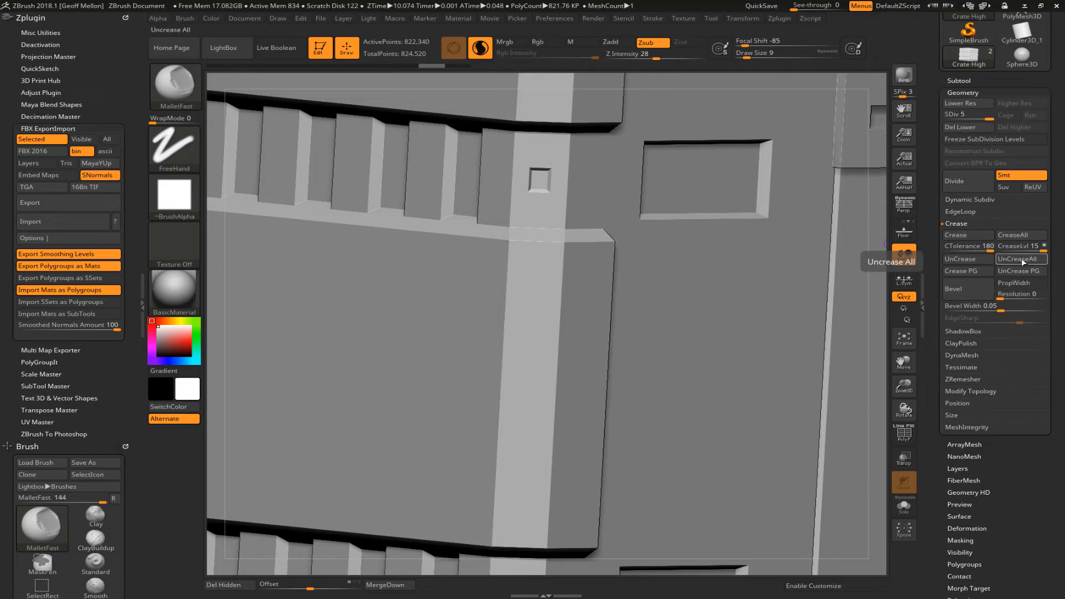
# Remove all creases from Crate High, divide it to subdivision level 6, and check the whole crate from the front
pyautogui.click(965, 183)
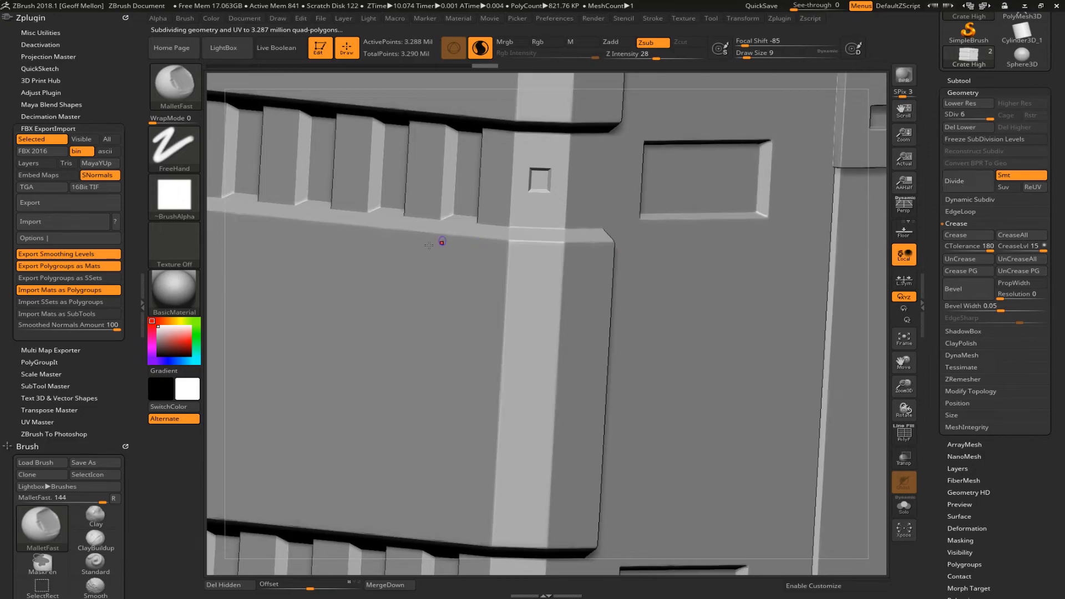
pyautogui.moveTo(885, 254); pyautogui.dragTo(876, 269)
pyautogui.moveTo(879, 218)
pyautogui.mouseDown()
pyautogui.moveTo(829, 206)
pyautogui.moveTo(839, 216)
pyautogui.moveTo(862, 200)
pyautogui.moveTo(864, 155)
pyautogui.moveTo(825, 247)
pyautogui.mouseUp()
pyautogui.press('f')
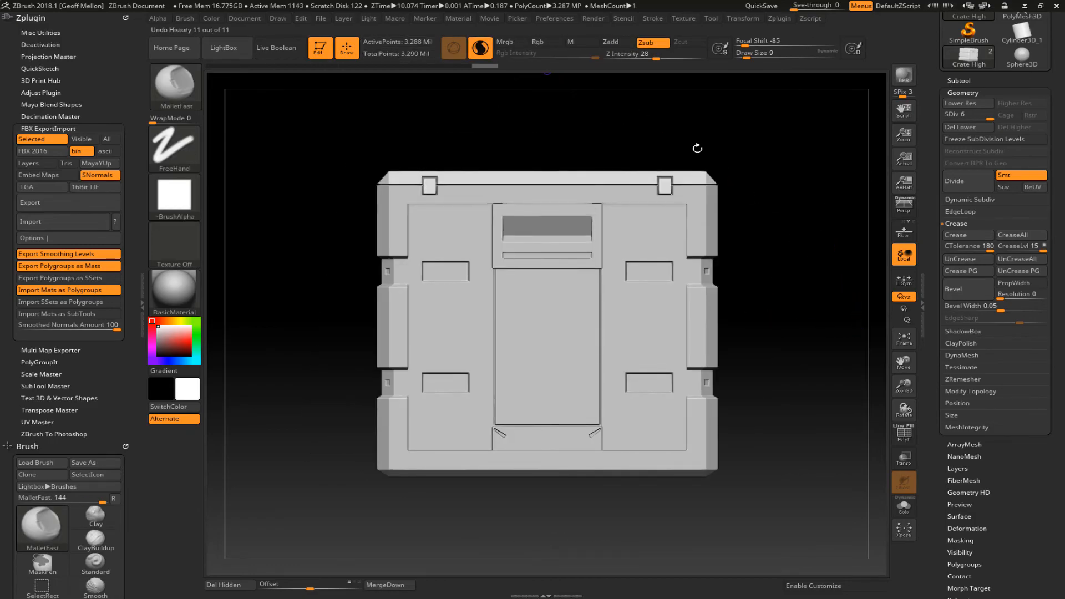
pyautogui.moveTo(751, 150)
pyautogui.mouseDown()
pyautogui.moveTo(773, 165)
pyautogui.moveTo(759, 156)
pyautogui.mouseUp()
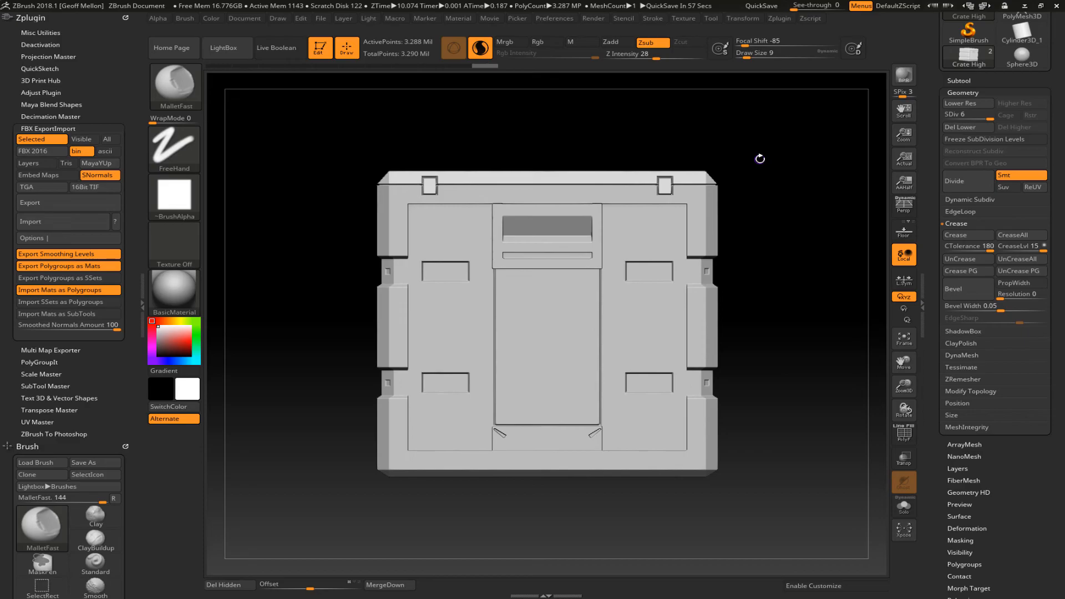
pyautogui.moveTo(756, 179); pyautogui.dragTo(768, 153)
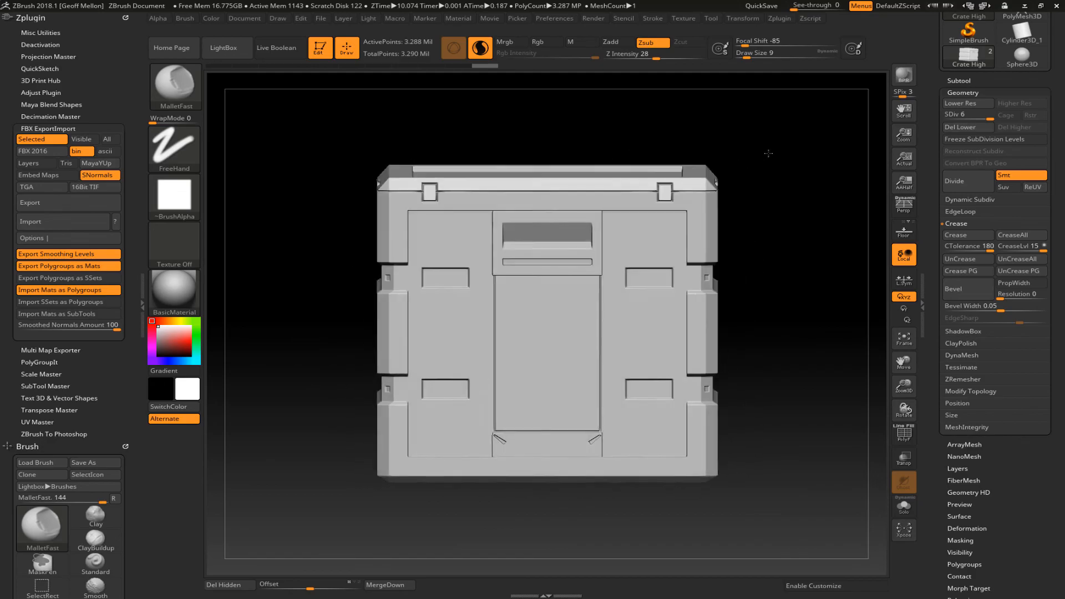